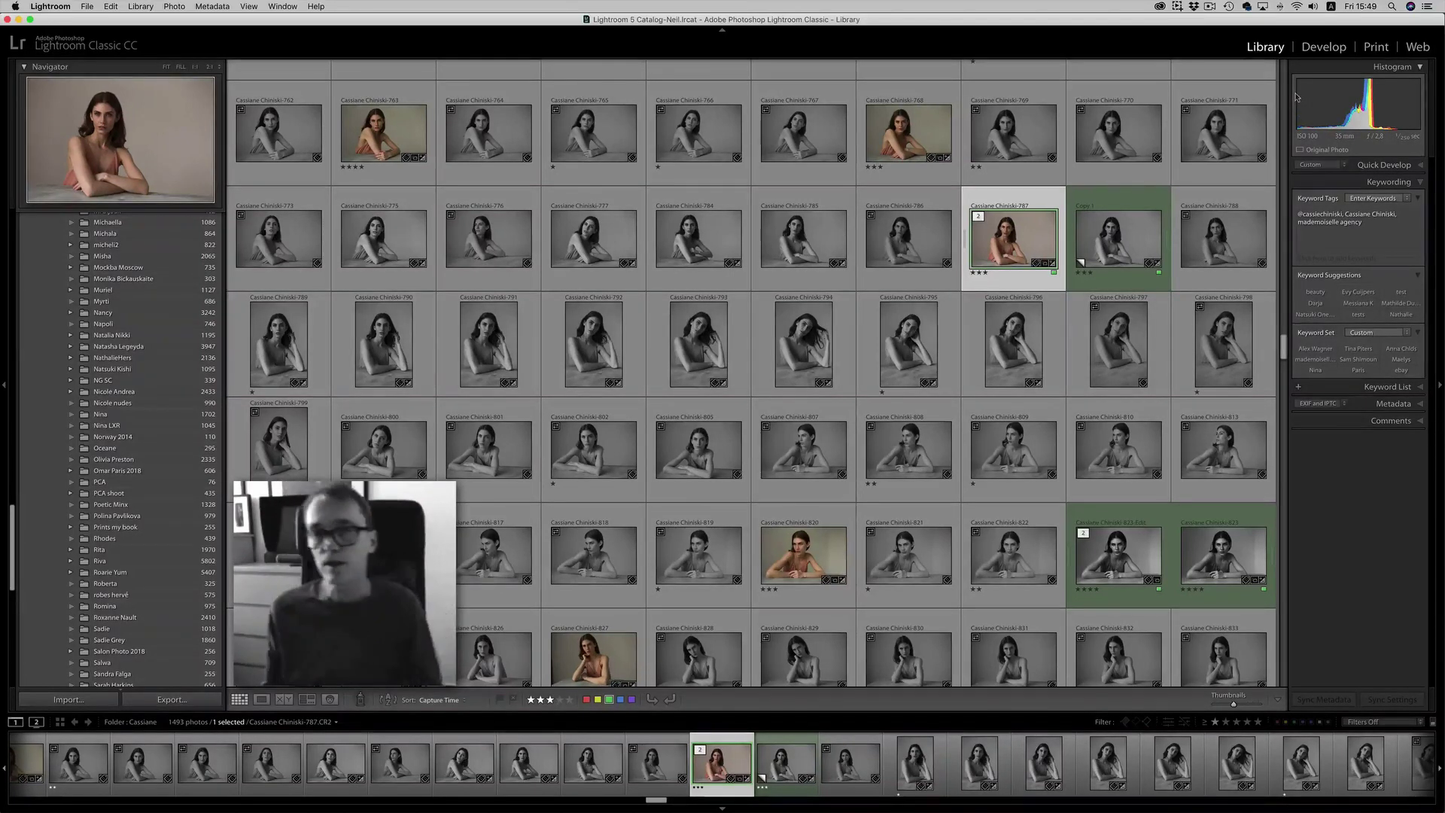
# - Open portrait 787 in Develop and reset it to As Shot white balance with zeroed sliders
pyautogui.moveTo(1014, 197)
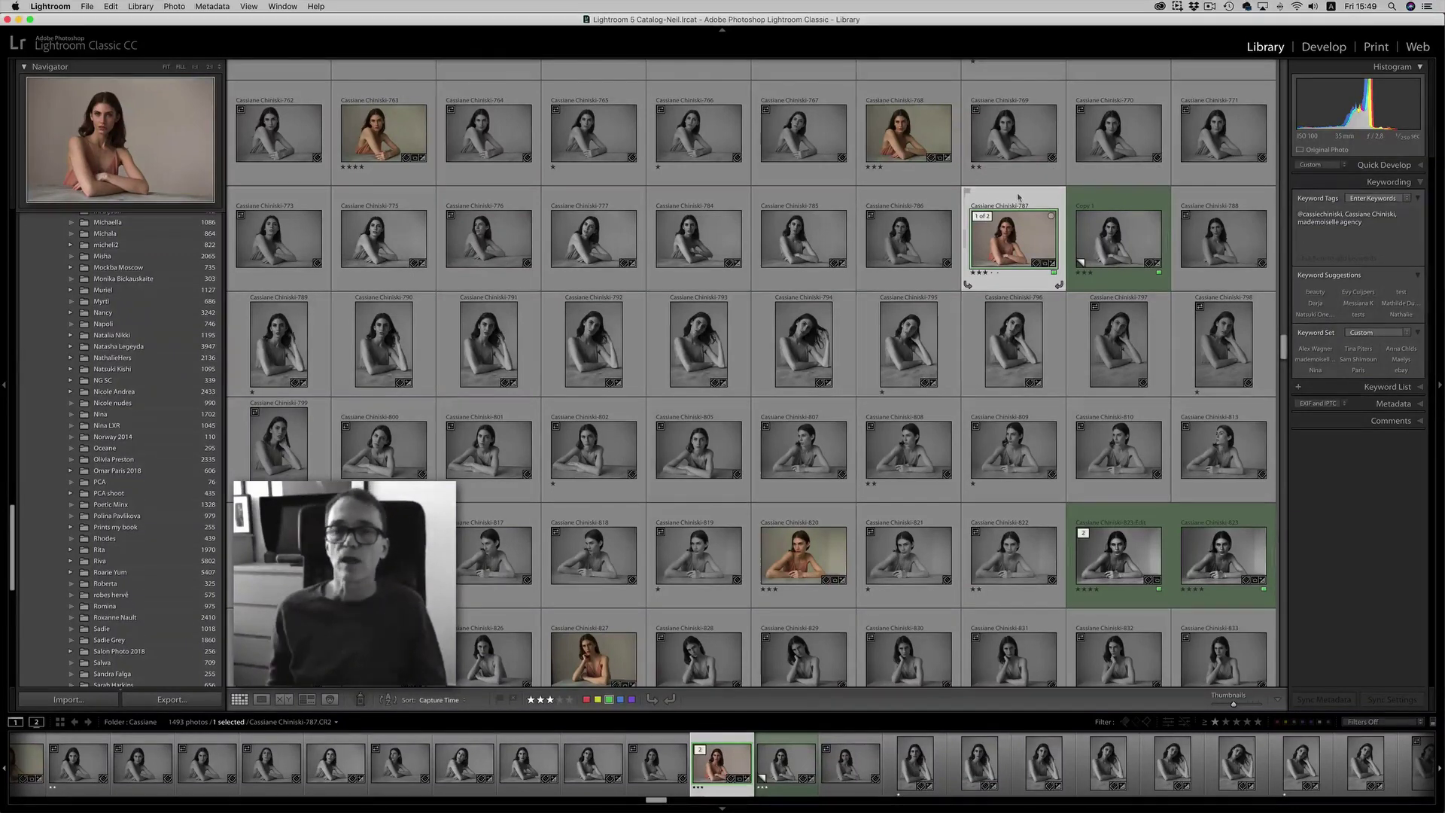
pyautogui.moveTo(920, 249)
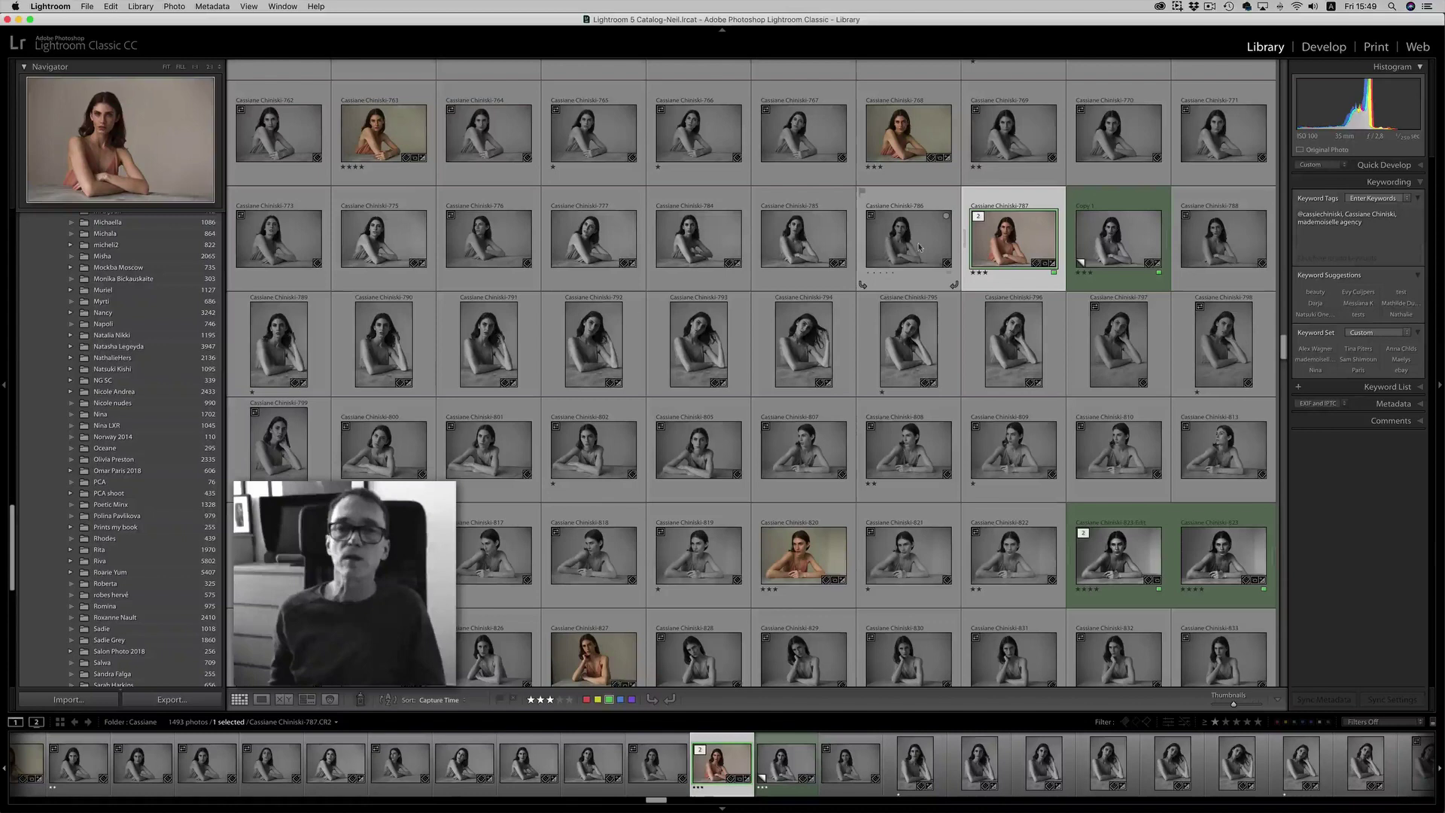
pyautogui.moveTo(841, 158)
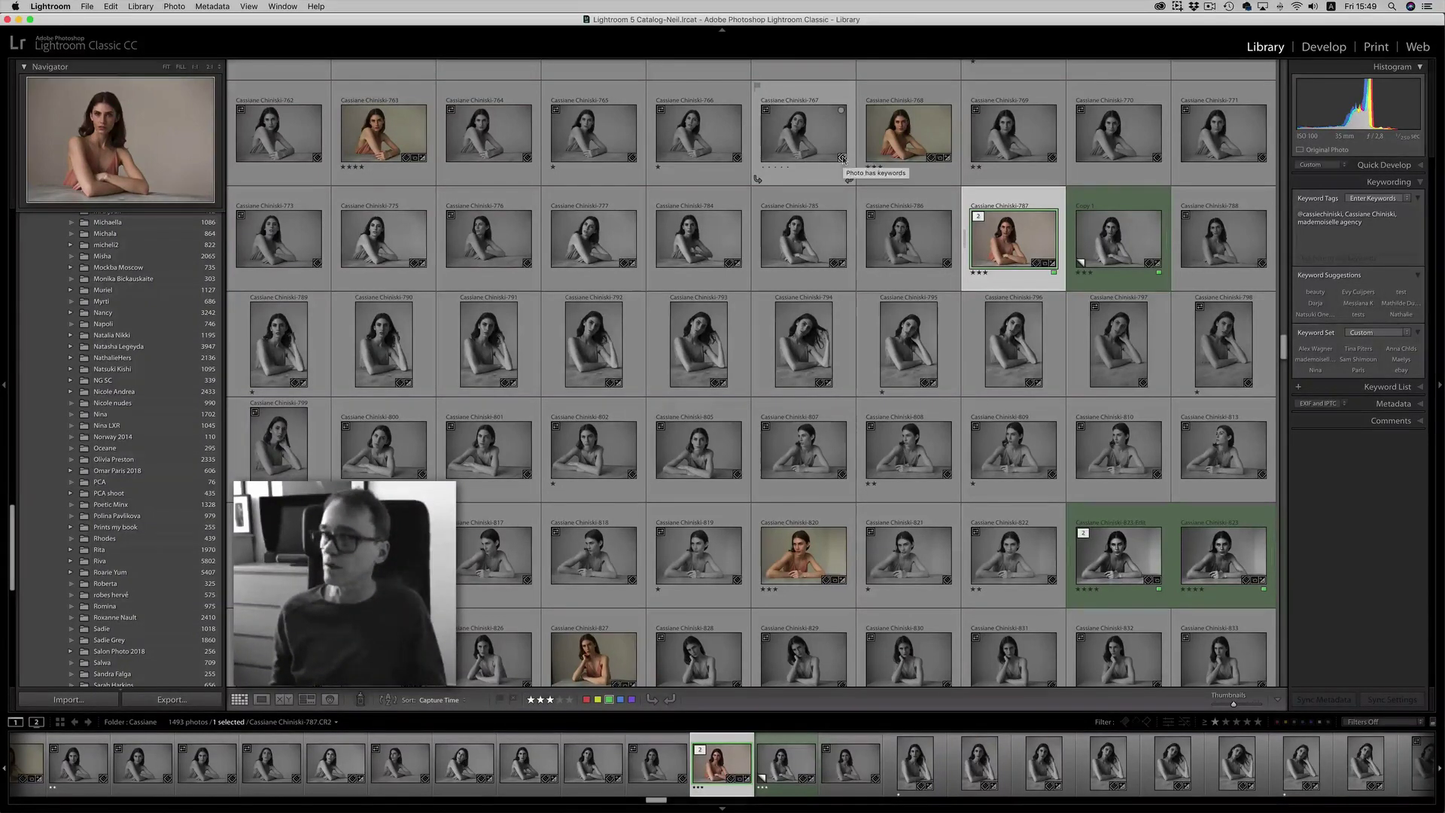
pyautogui.moveTo(948, 184)
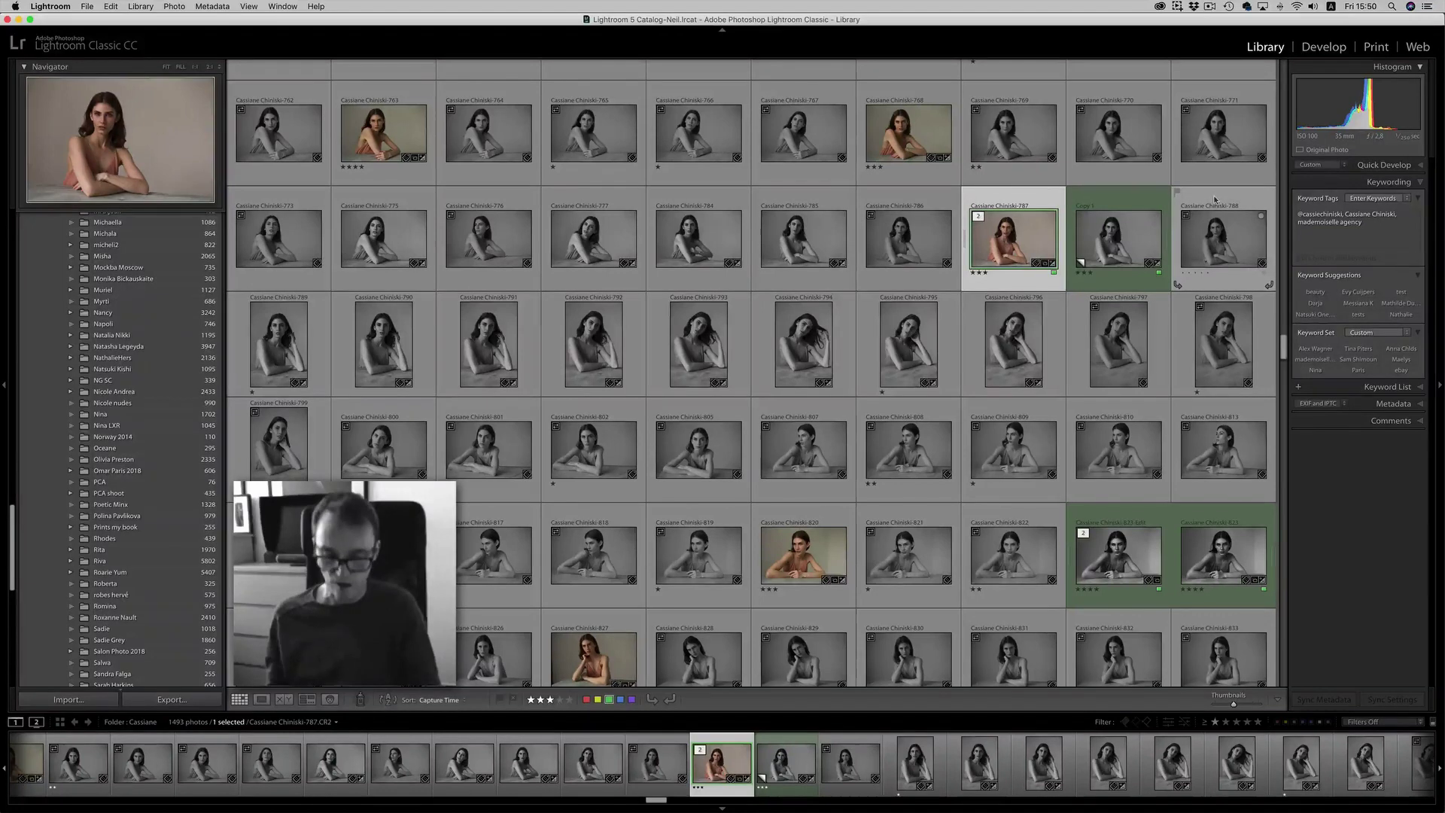
pyautogui.press('d')
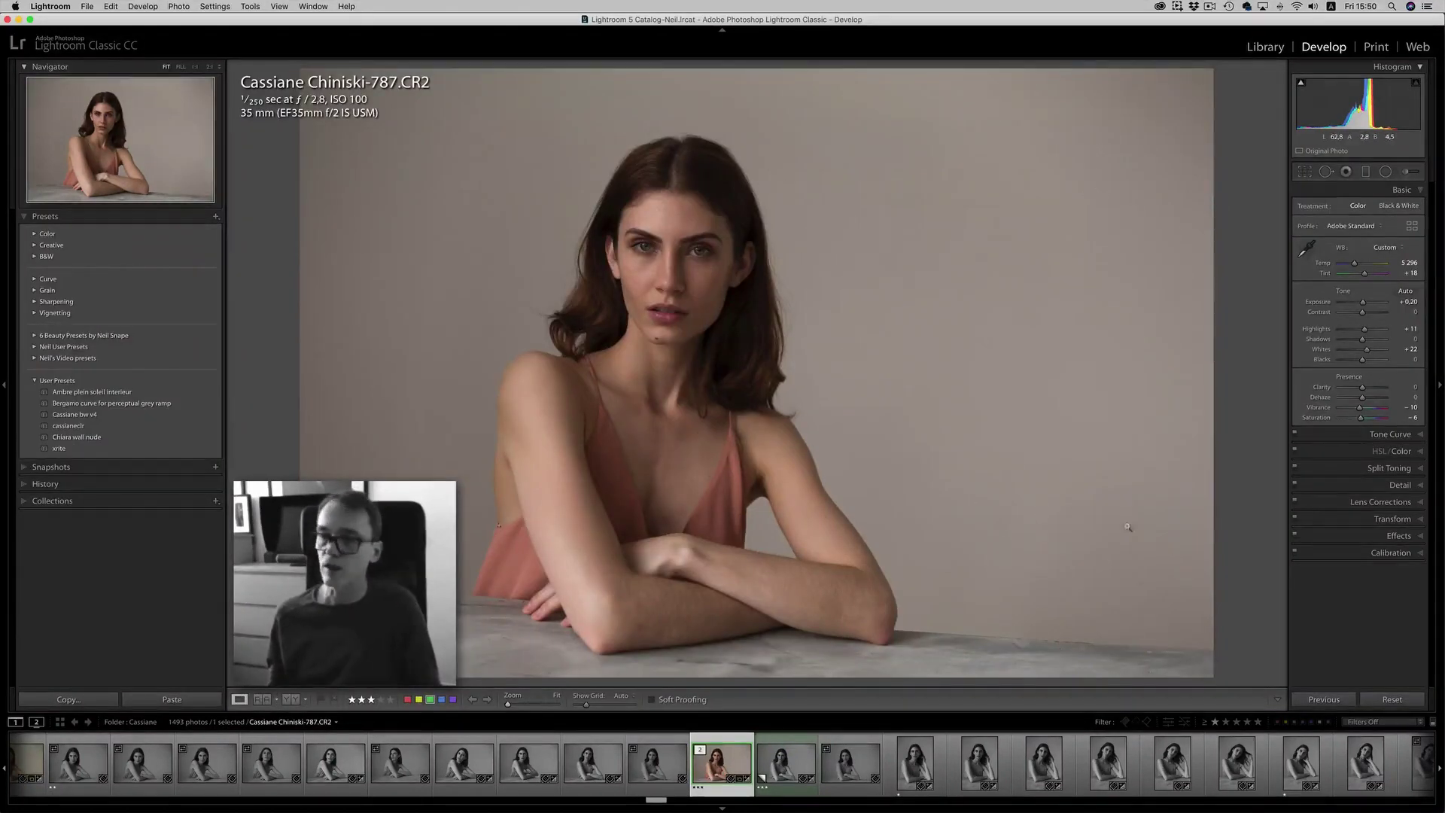
pyautogui.click(1391, 699)
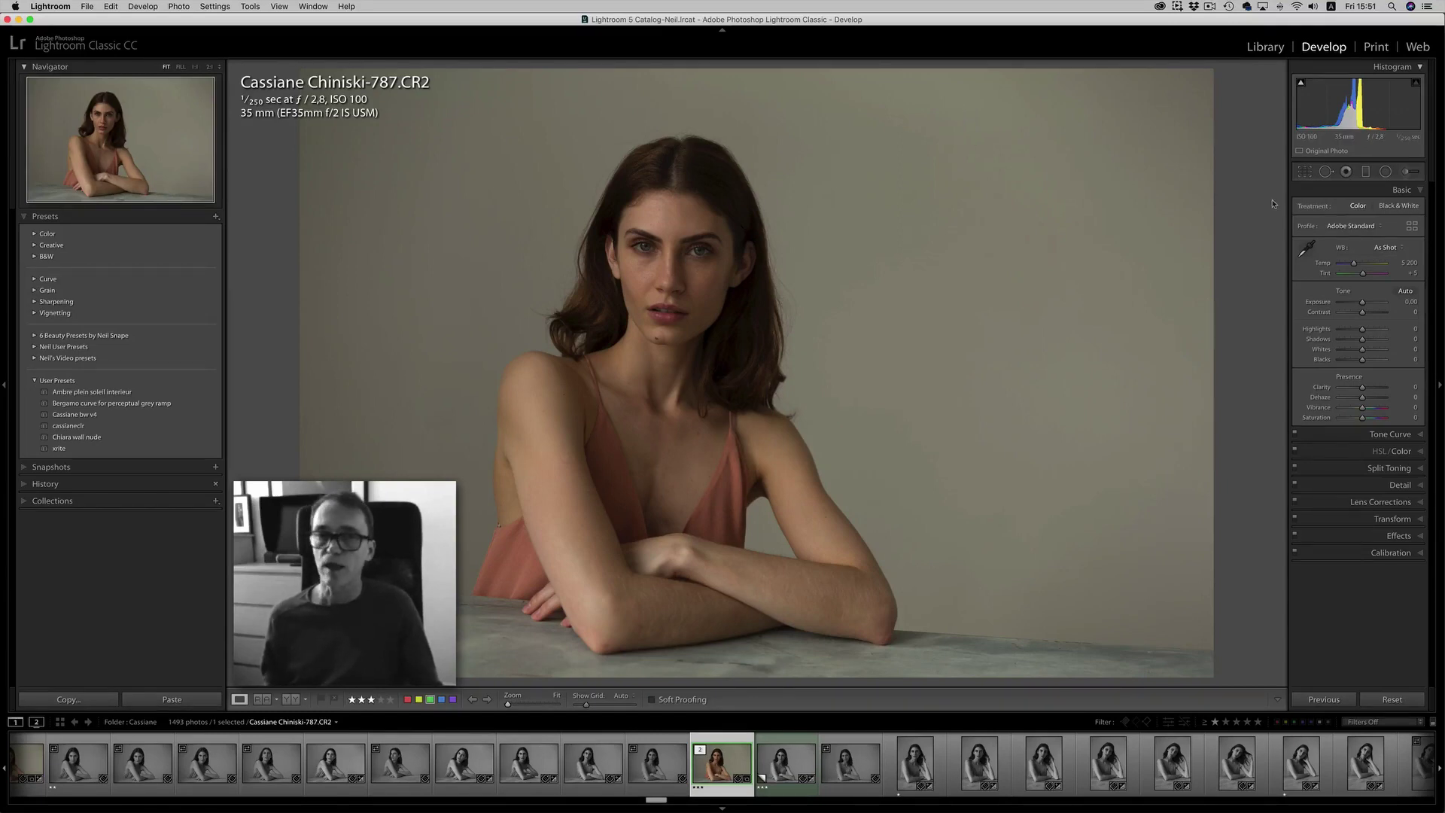
# - Sample the grey background for a custom white balance, then warm Temp to about 5128
pyautogui.click(1304, 250)
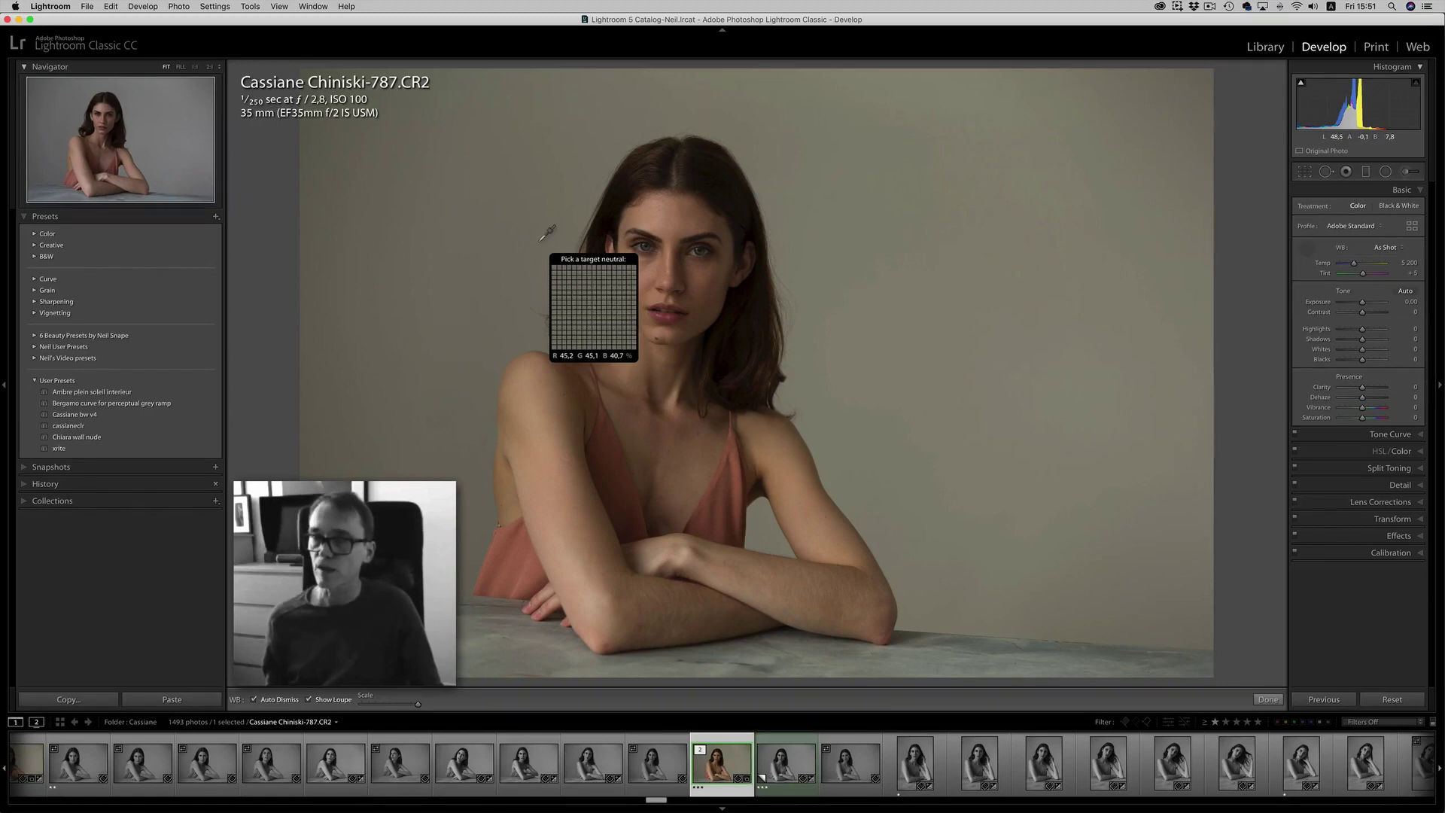
pyautogui.click(539, 242)
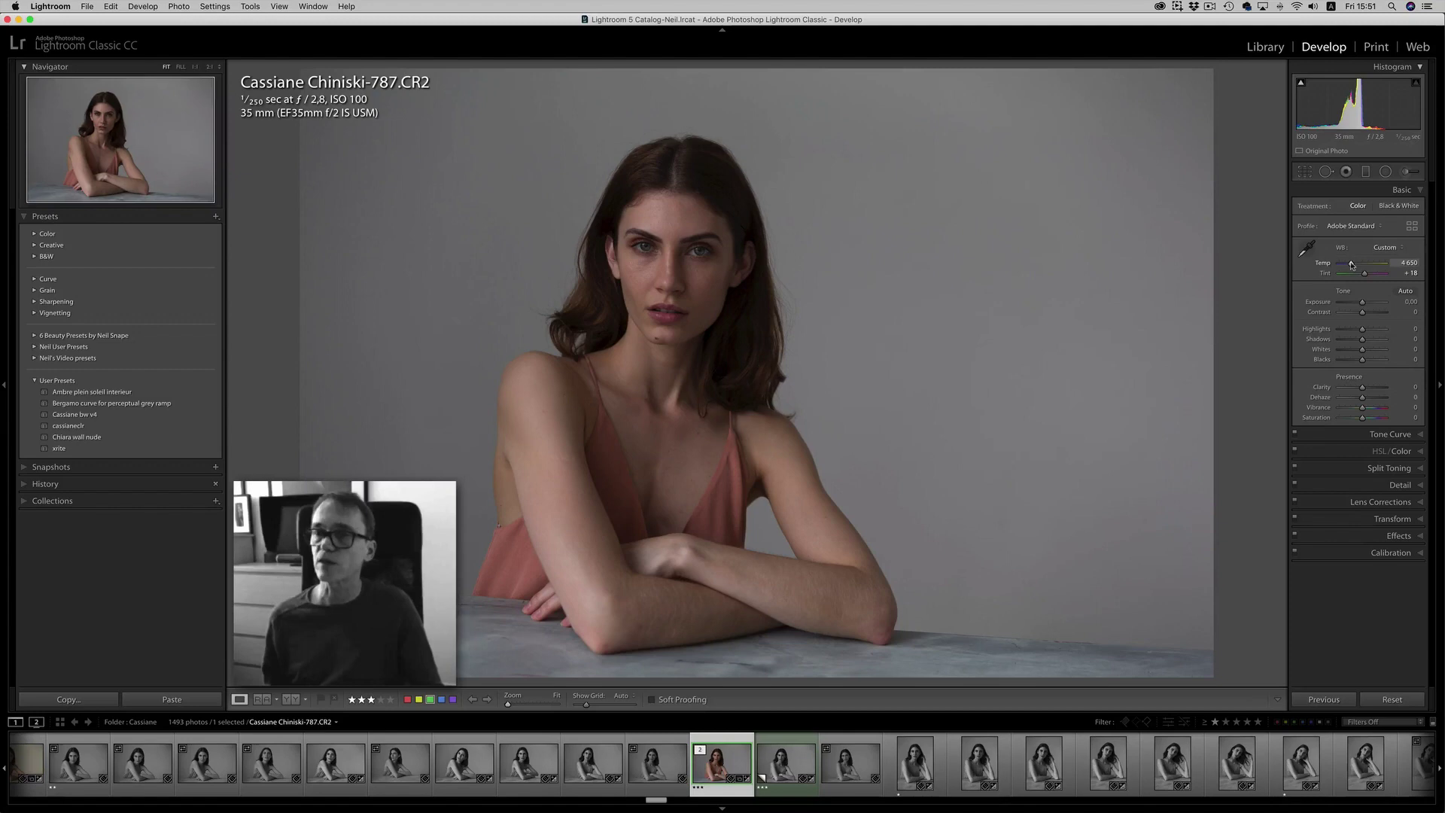
pyautogui.moveTo(1352, 264); pyautogui.dragTo(1354, 264)
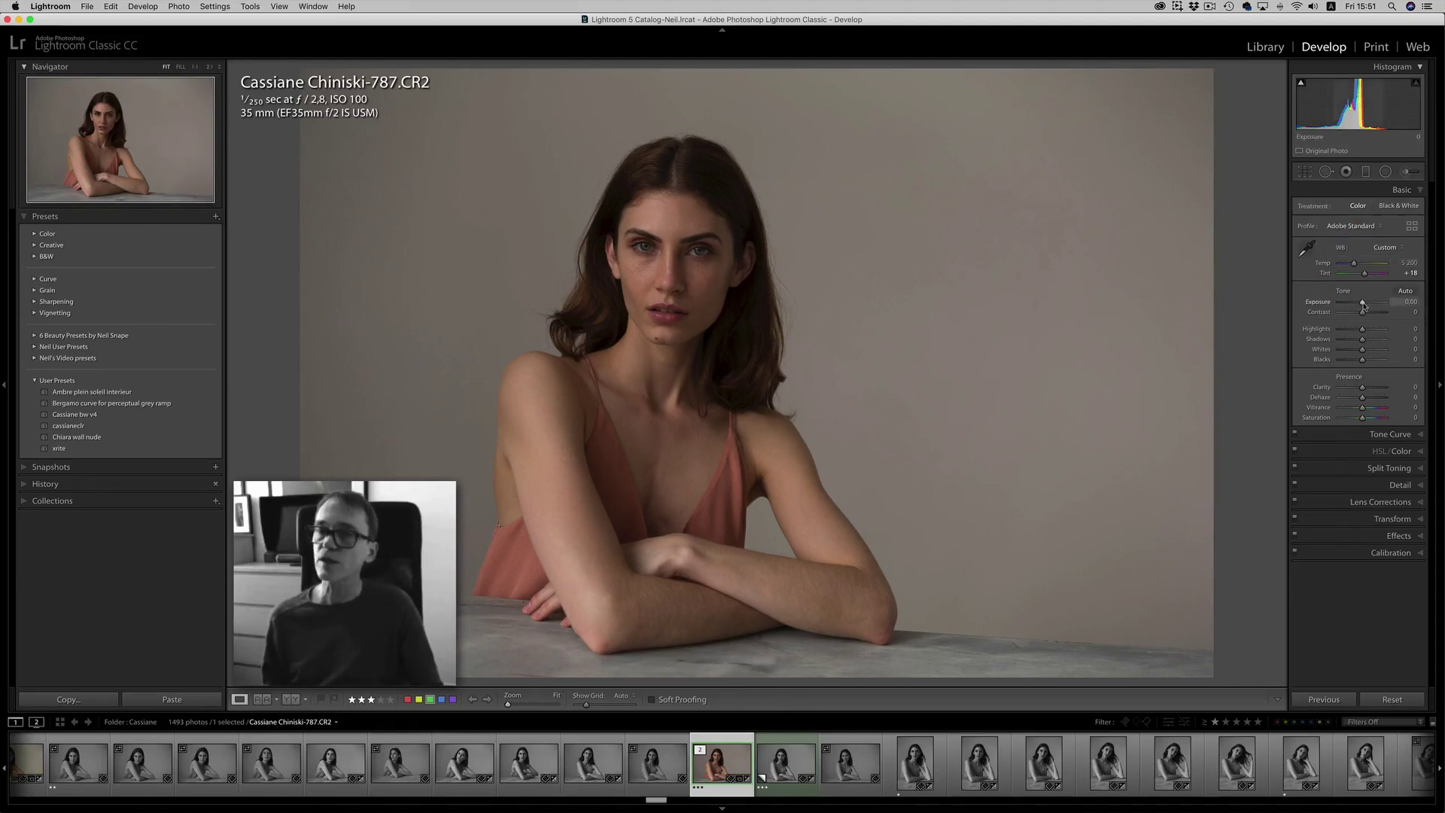
# - Set Exposure to +0.10, Highlights to +11, Whites to +4 and Vibrance to −3
pyautogui.moveTo(1363, 304); pyautogui.dragTo(1363, 304)
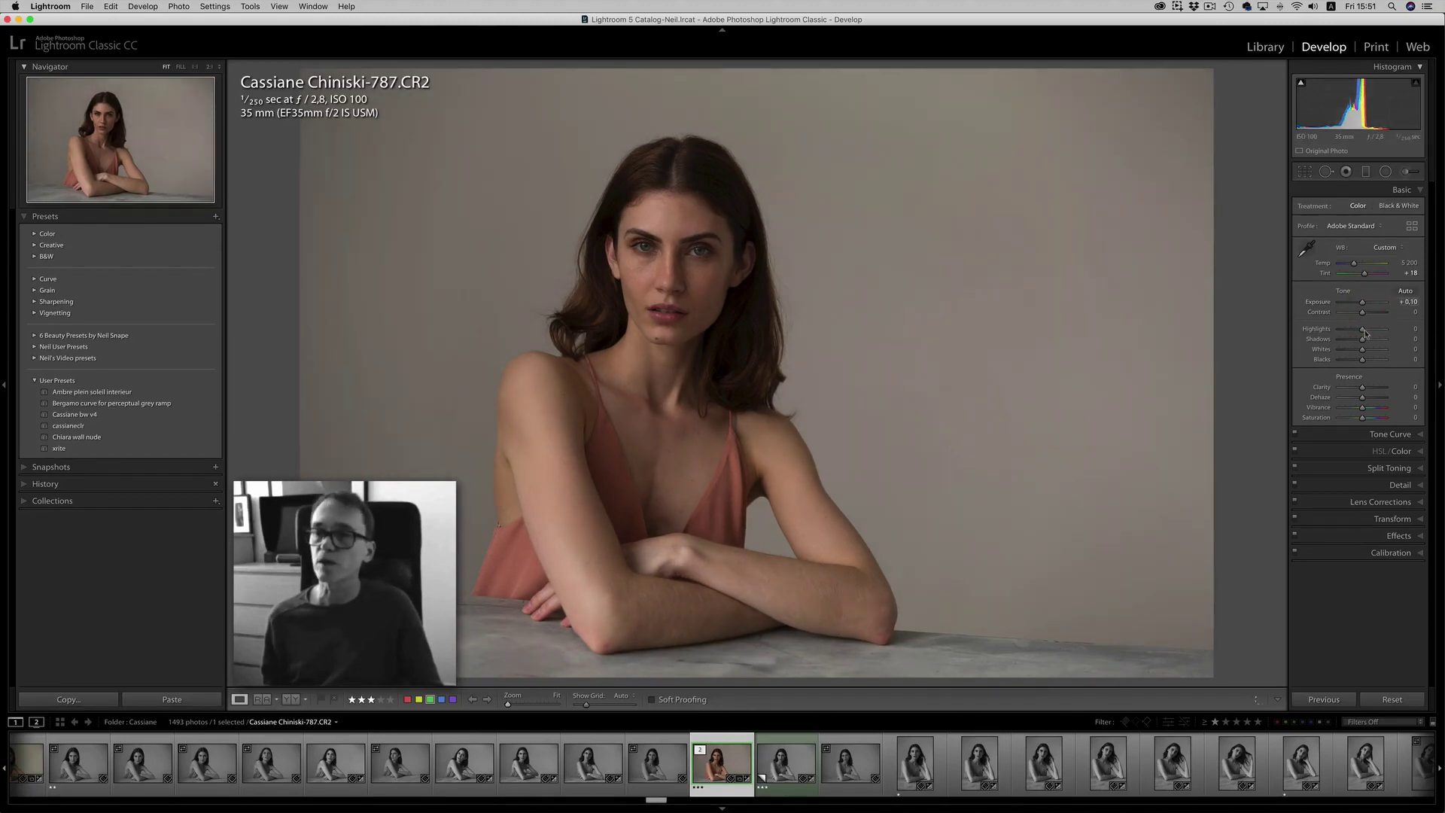
pyautogui.moveTo(1363, 332); pyautogui.dragTo(1364, 330)
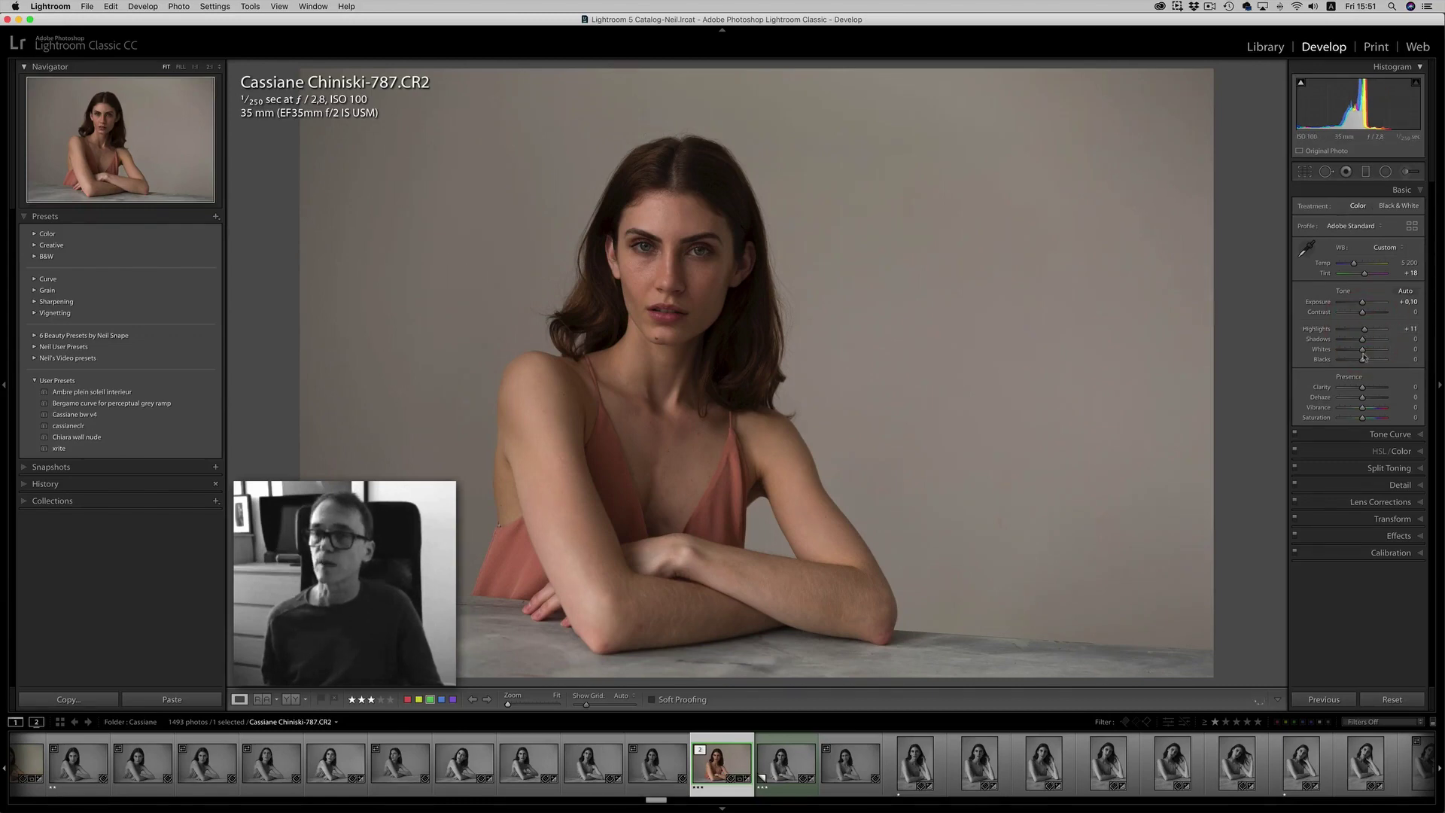
pyautogui.moveTo(1361, 351); pyautogui.dragTo(1363, 353)
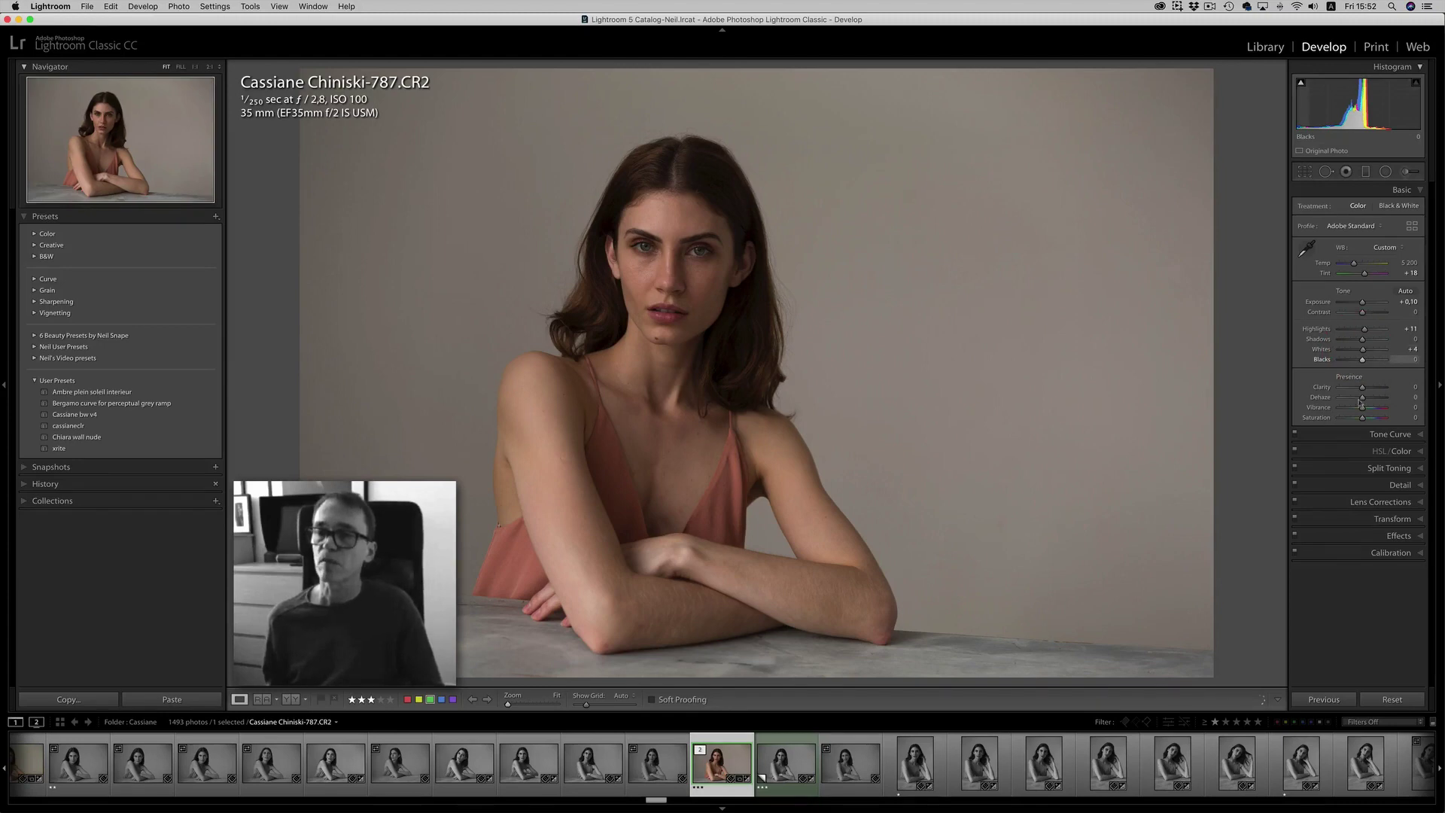
pyautogui.moveTo(1363, 407); pyautogui.dragTo(1360, 420)
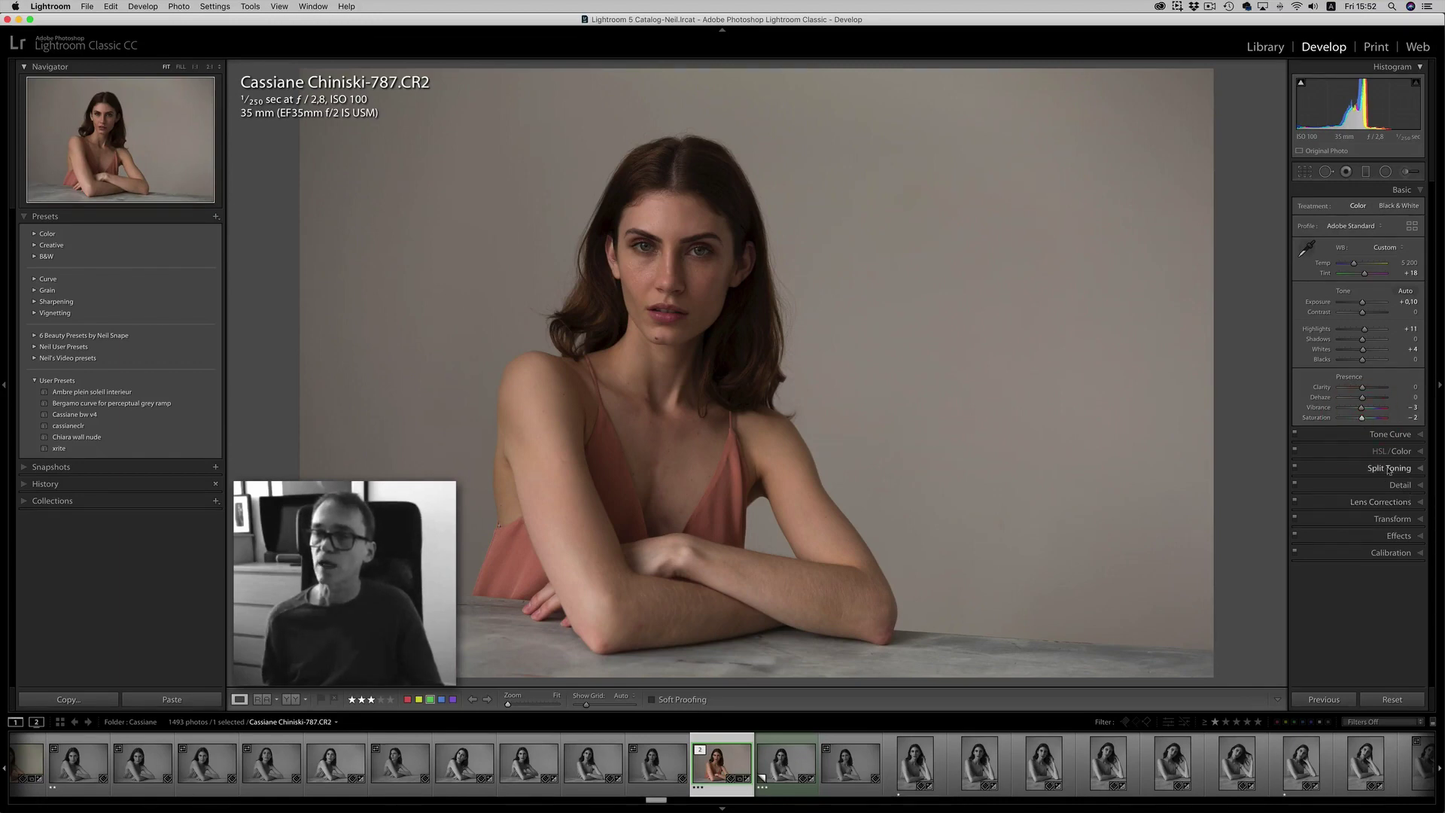
# - Split-tone the shadows with Hue 30 and Saturation 7, and set Balance to +27
pyautogui.click(1389, 468)
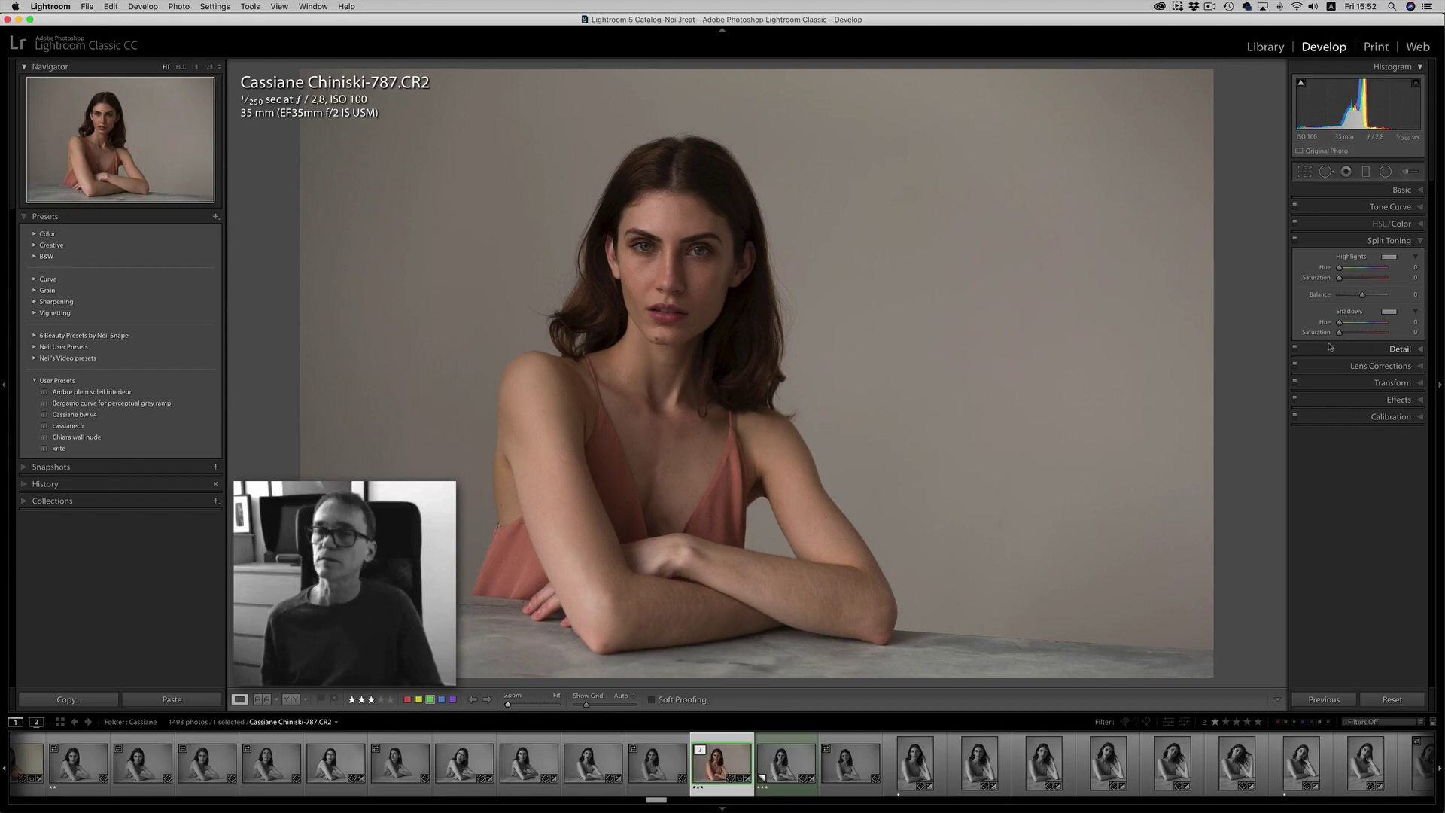
pyautogui.moveTo(1340, 334); pyautogui.dragTo(1359, 334)
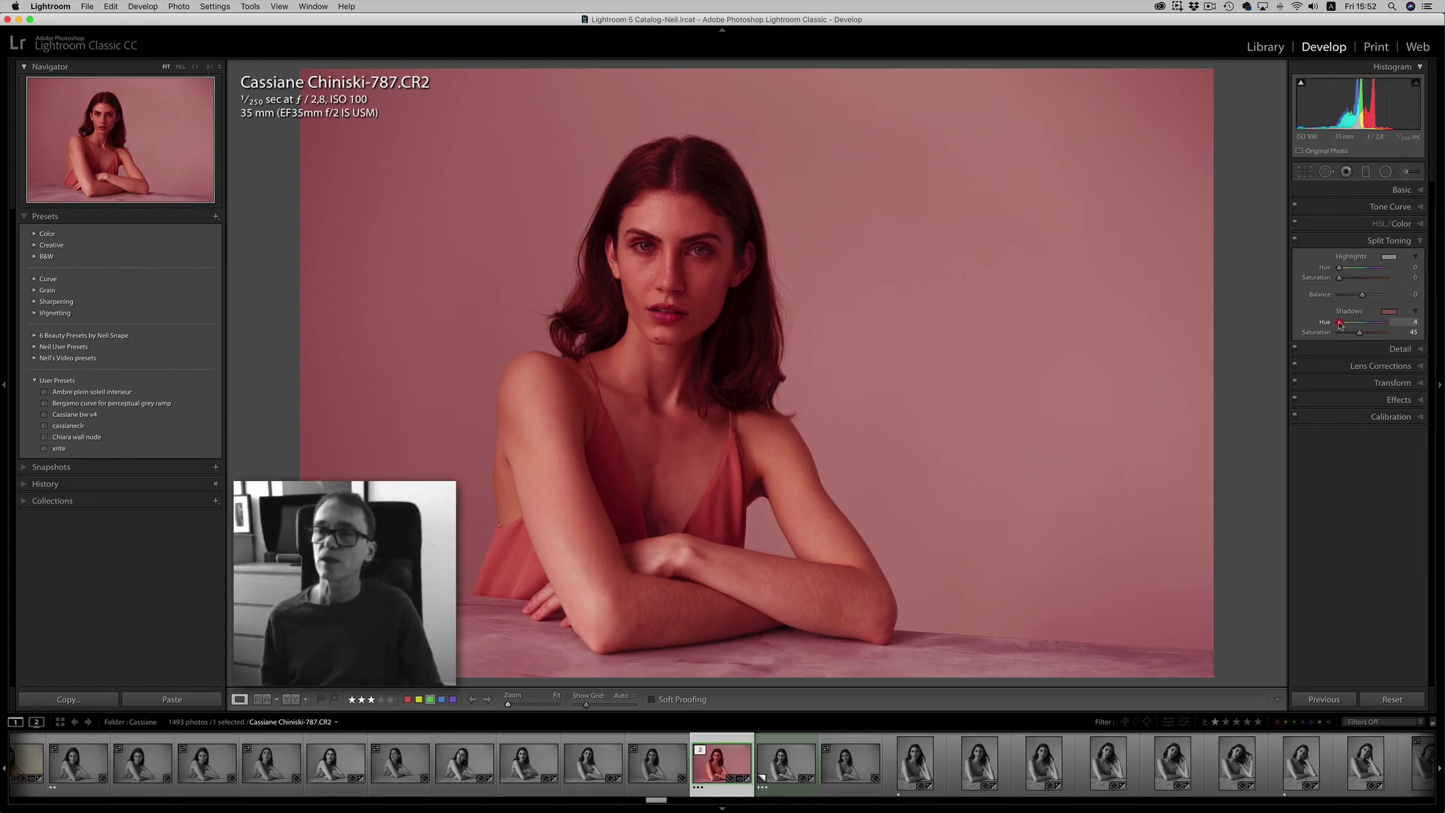
pyautogui.moveTo(1340, 323); pyautogui.dragTo(1342, 324)
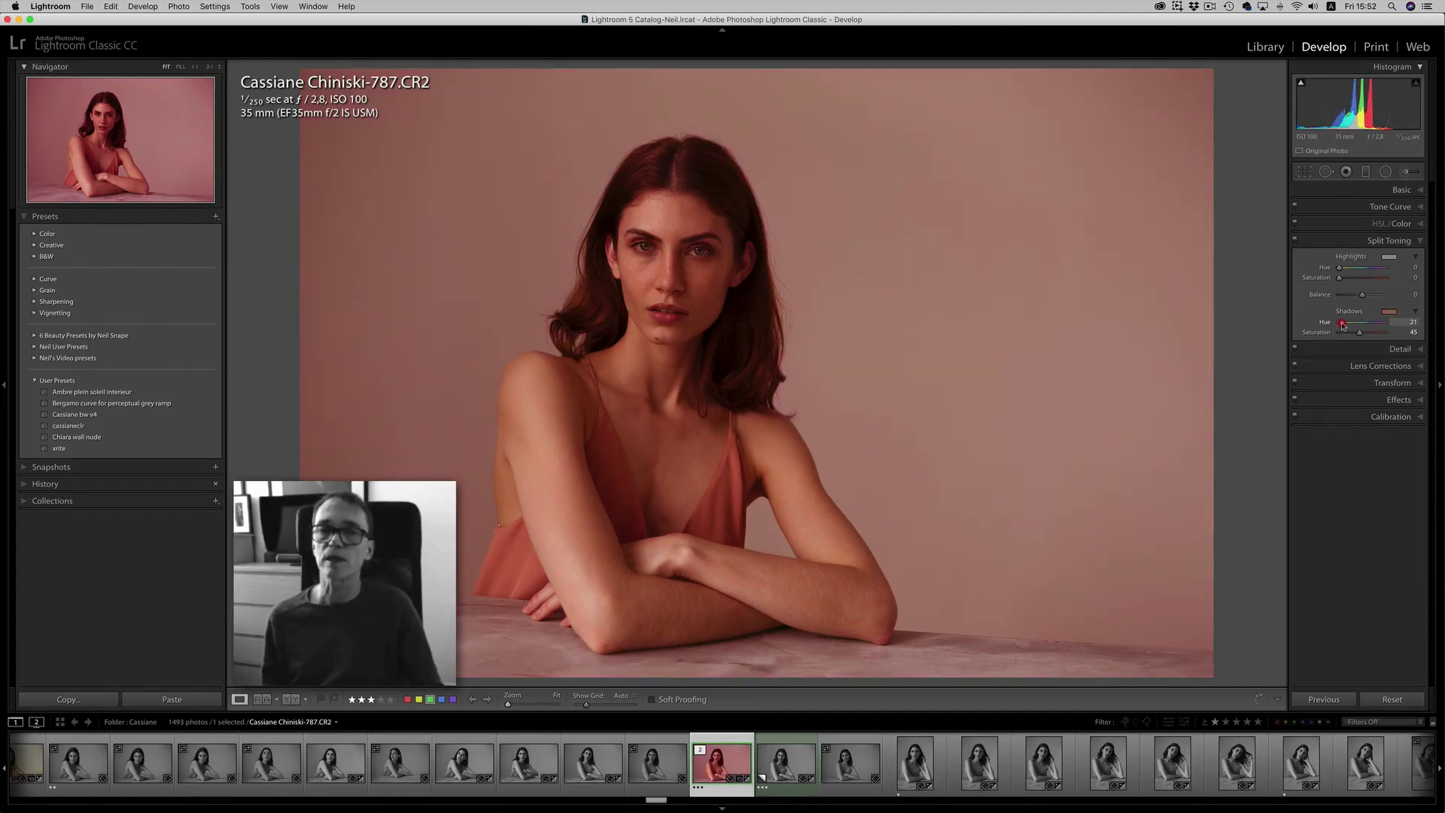
pyautogui.moveTo(1342, 324); pyautogui.dragTo(1343, 326)
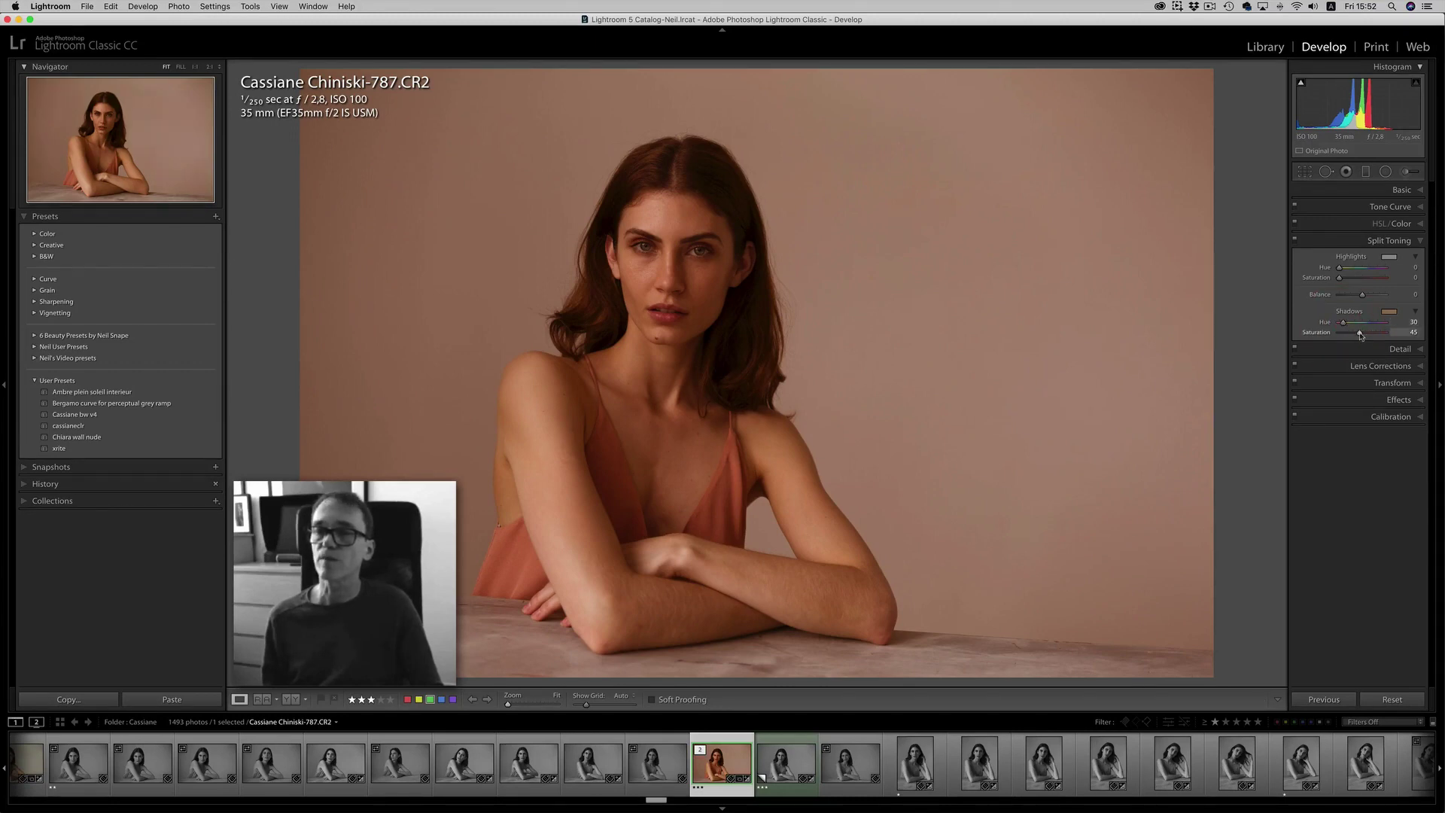
pyautogui.moveTo(1360, 335); pyautogui.dragTo(1342, 336)
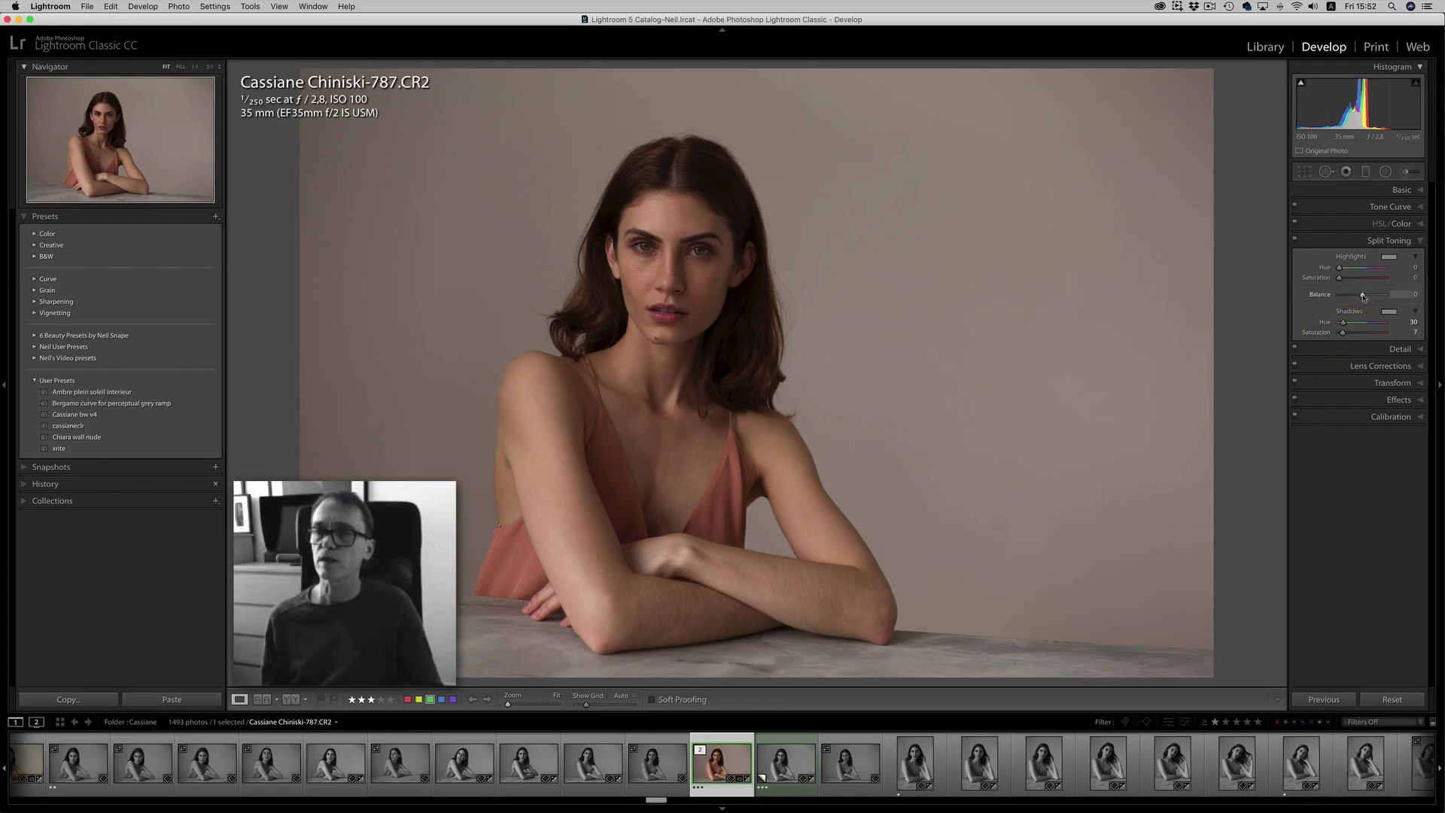
pyautogui.moveTo(1364, 297); pyautogui.dragTo(1367, 298)
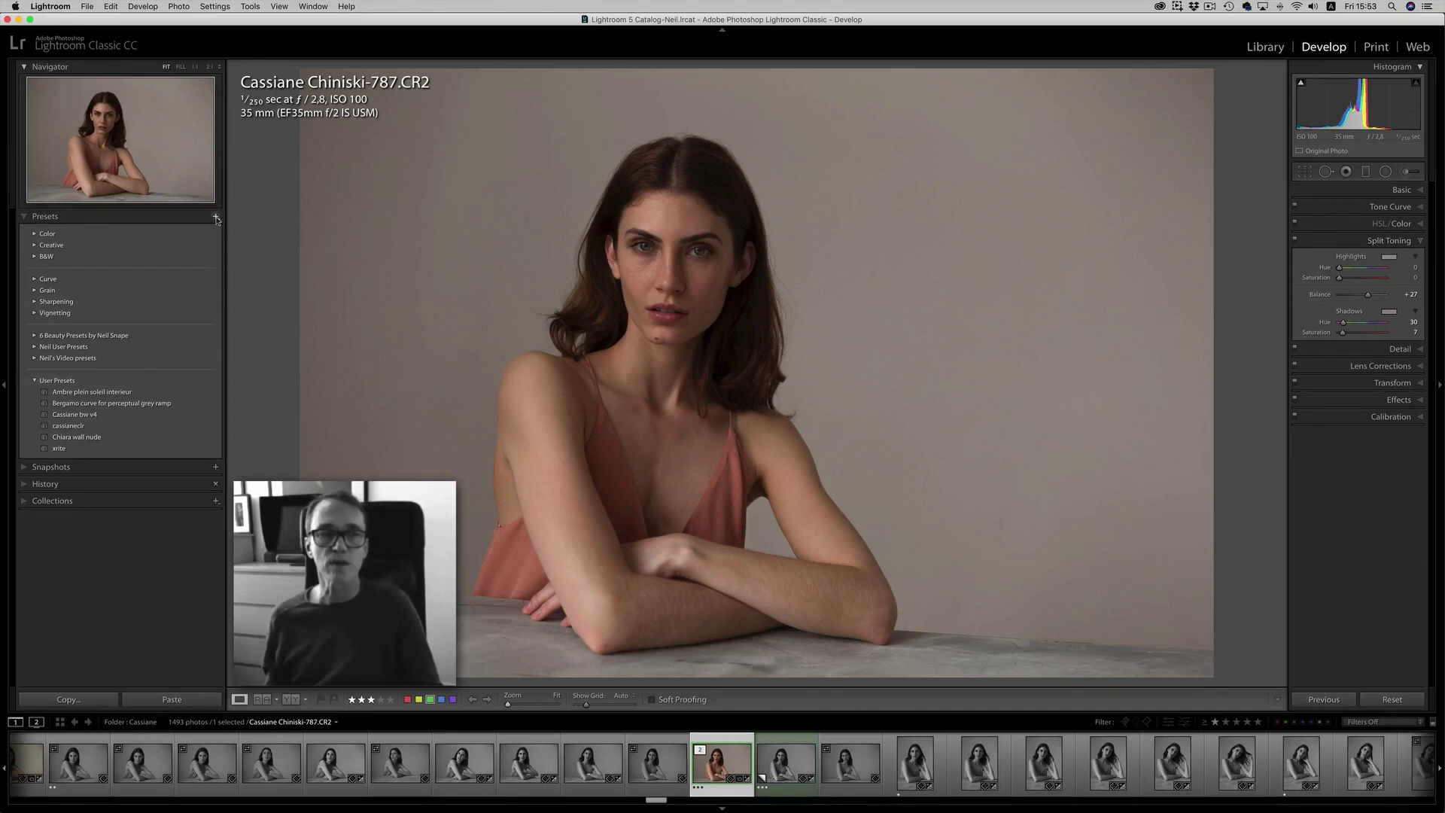
# - Start a new develop preset and name it cassianeclr2
pyautogui.click(216, 218)
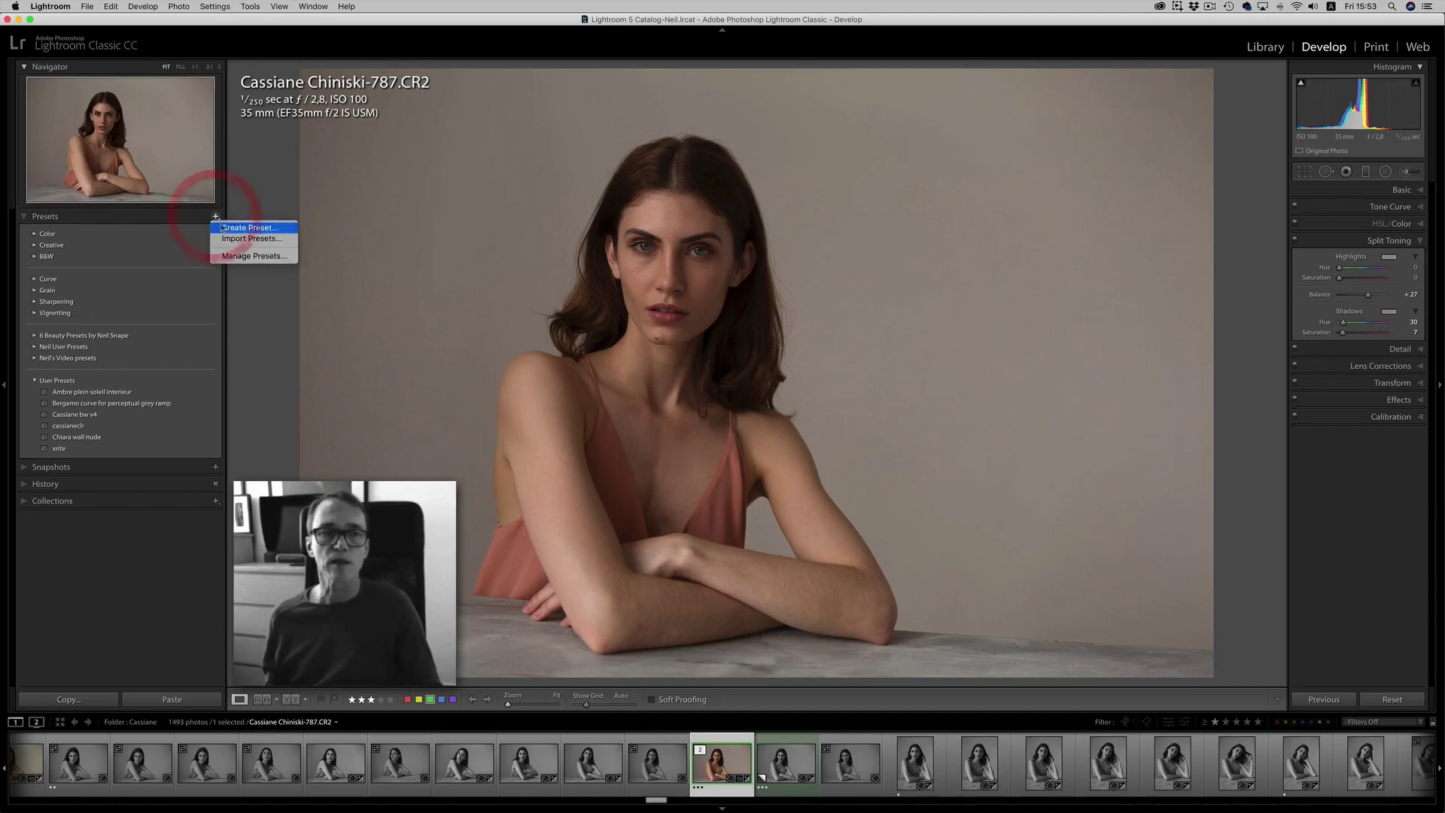
pyautogui.click(186, 217)
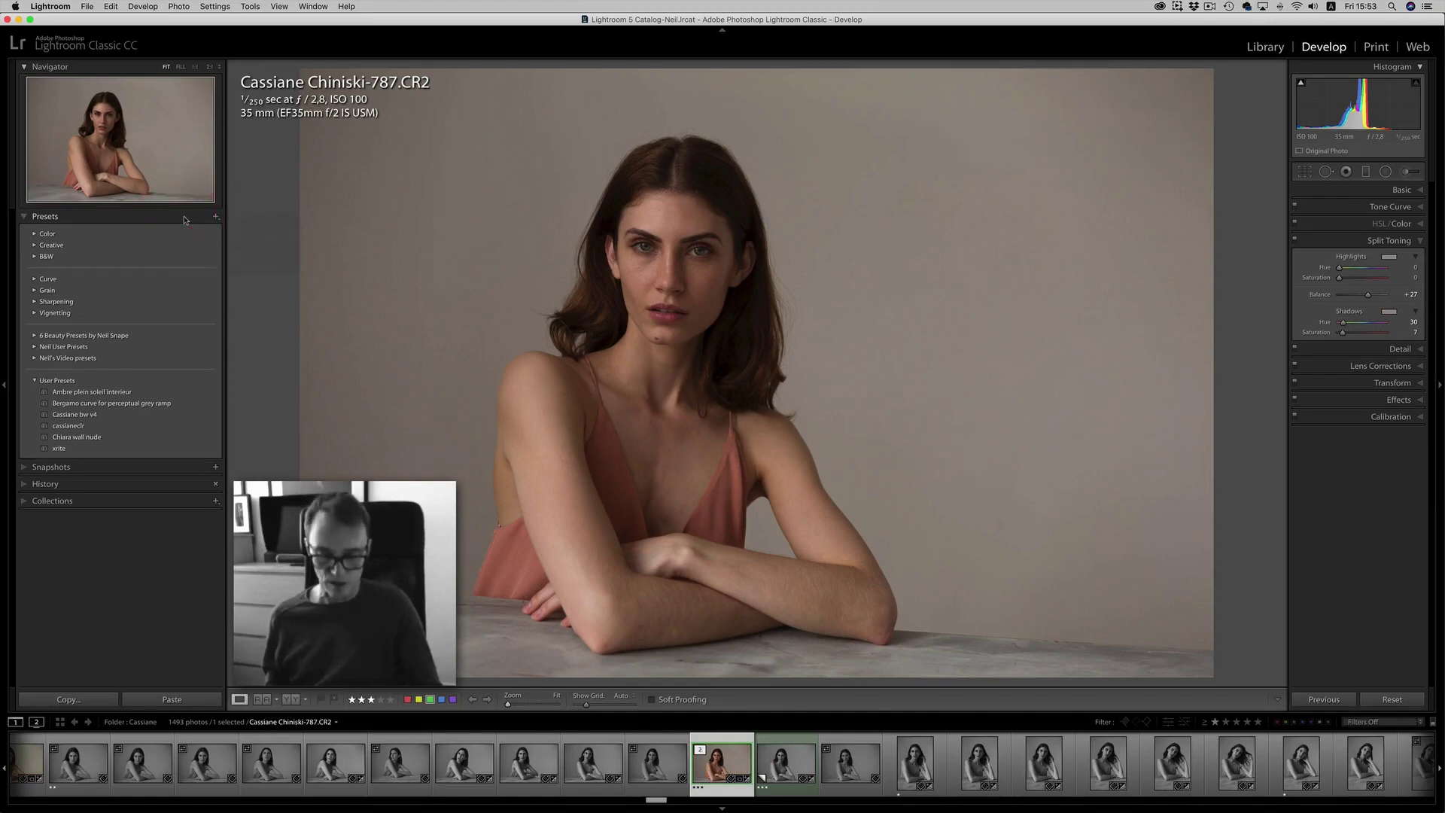
pyautogui.press('shift+super')
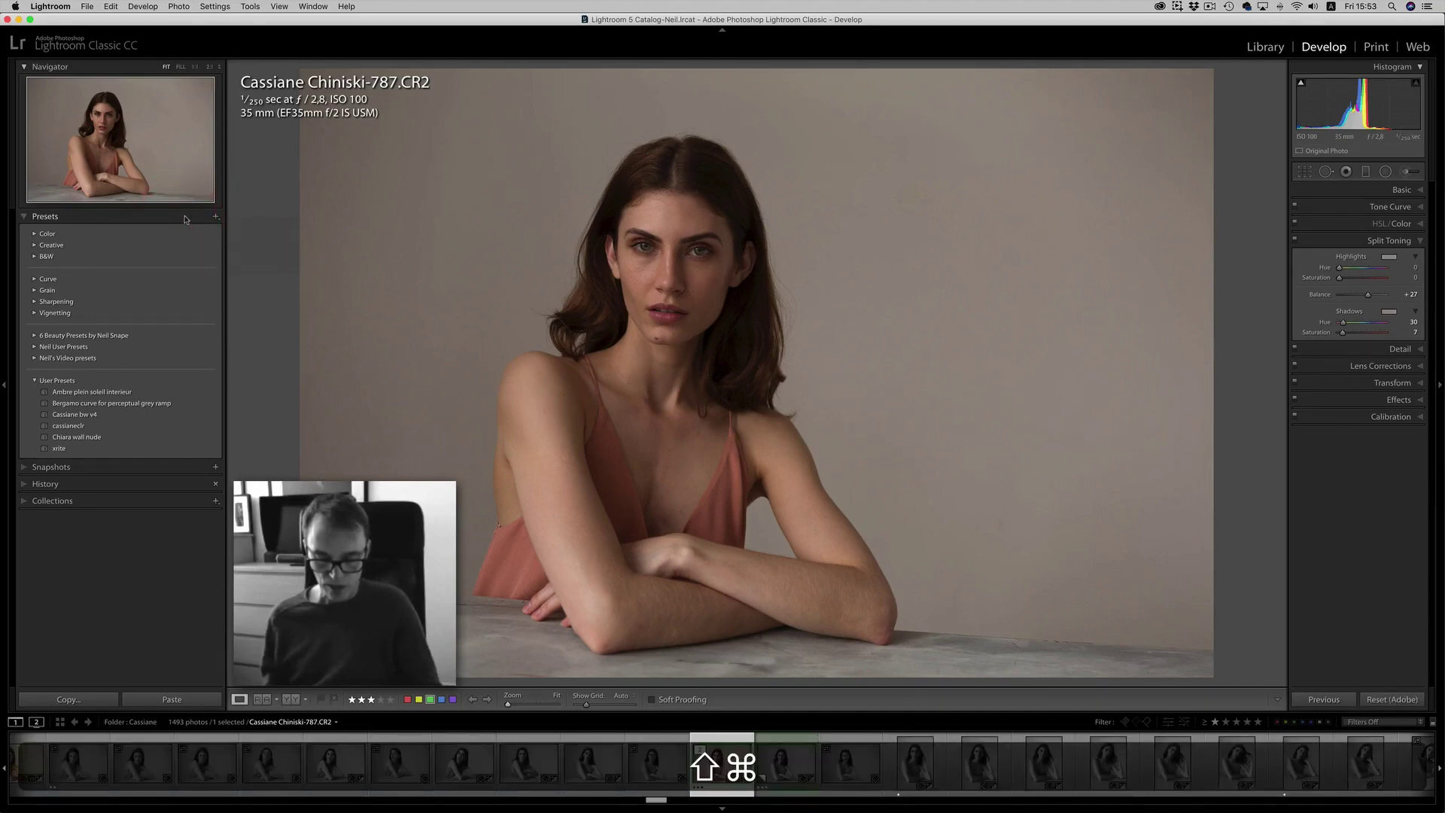
pyautogui.press('super+shift+n')
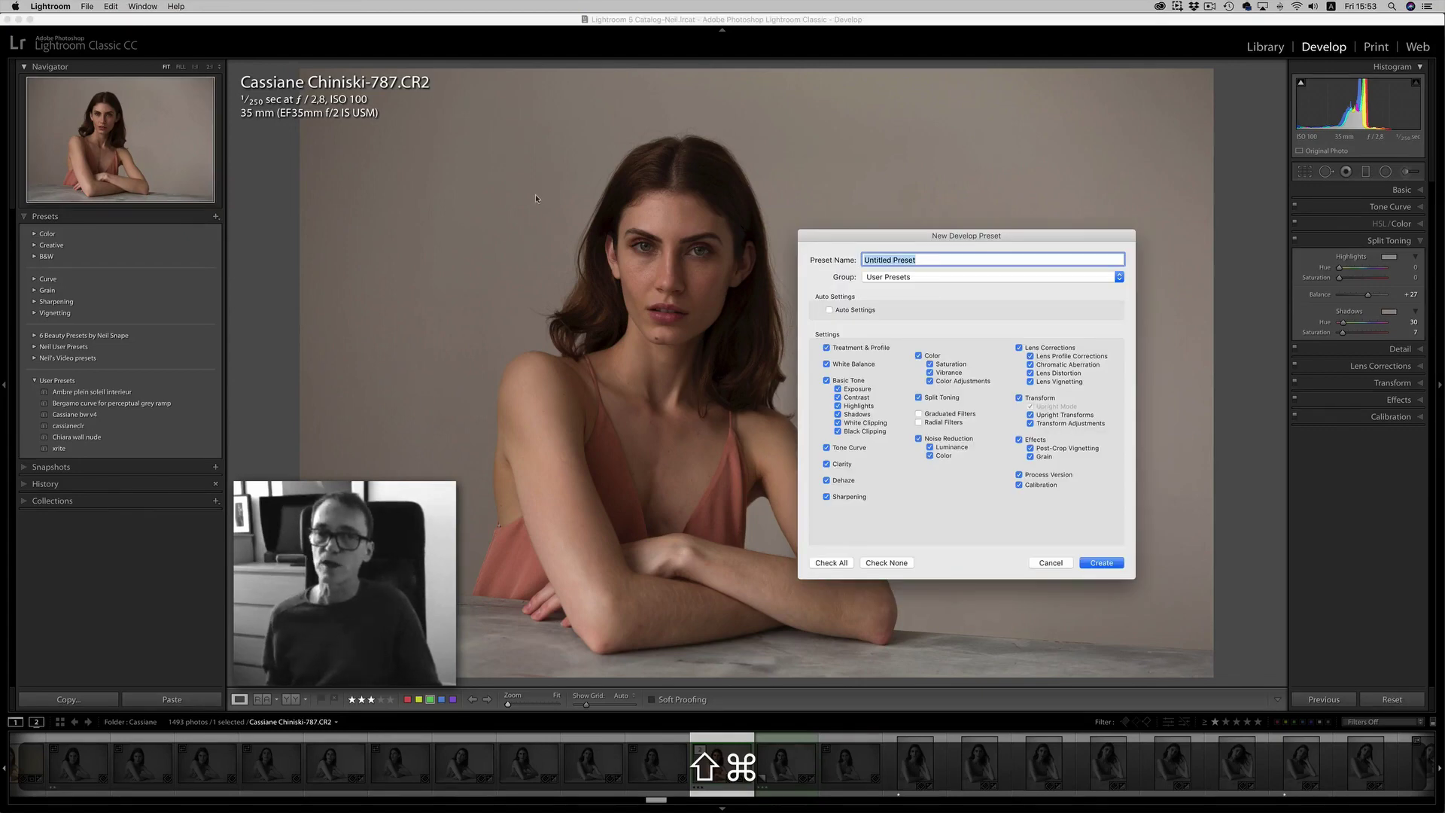
pyautogui.write('ca')
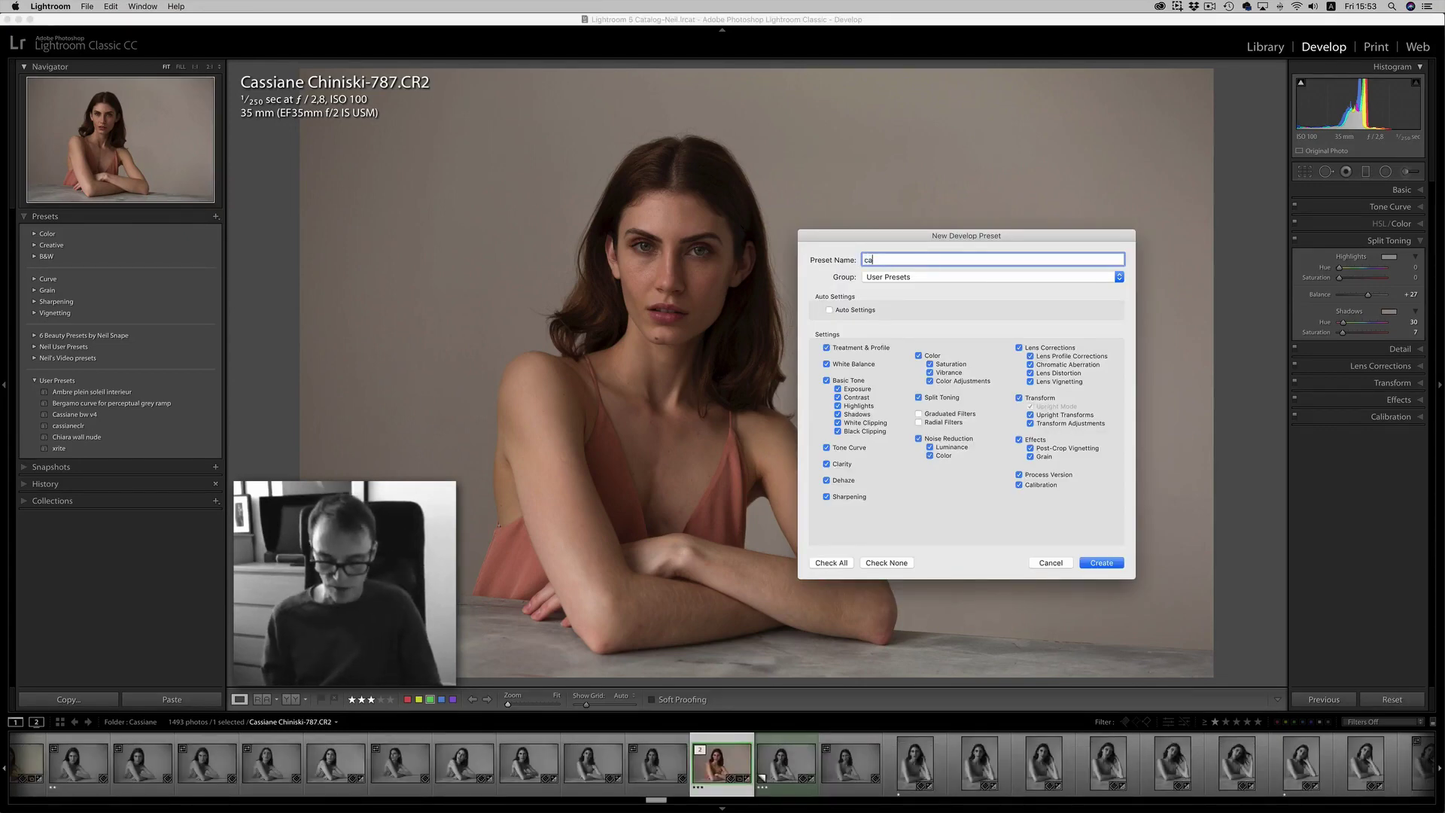
pyautogui.write('ssiane')
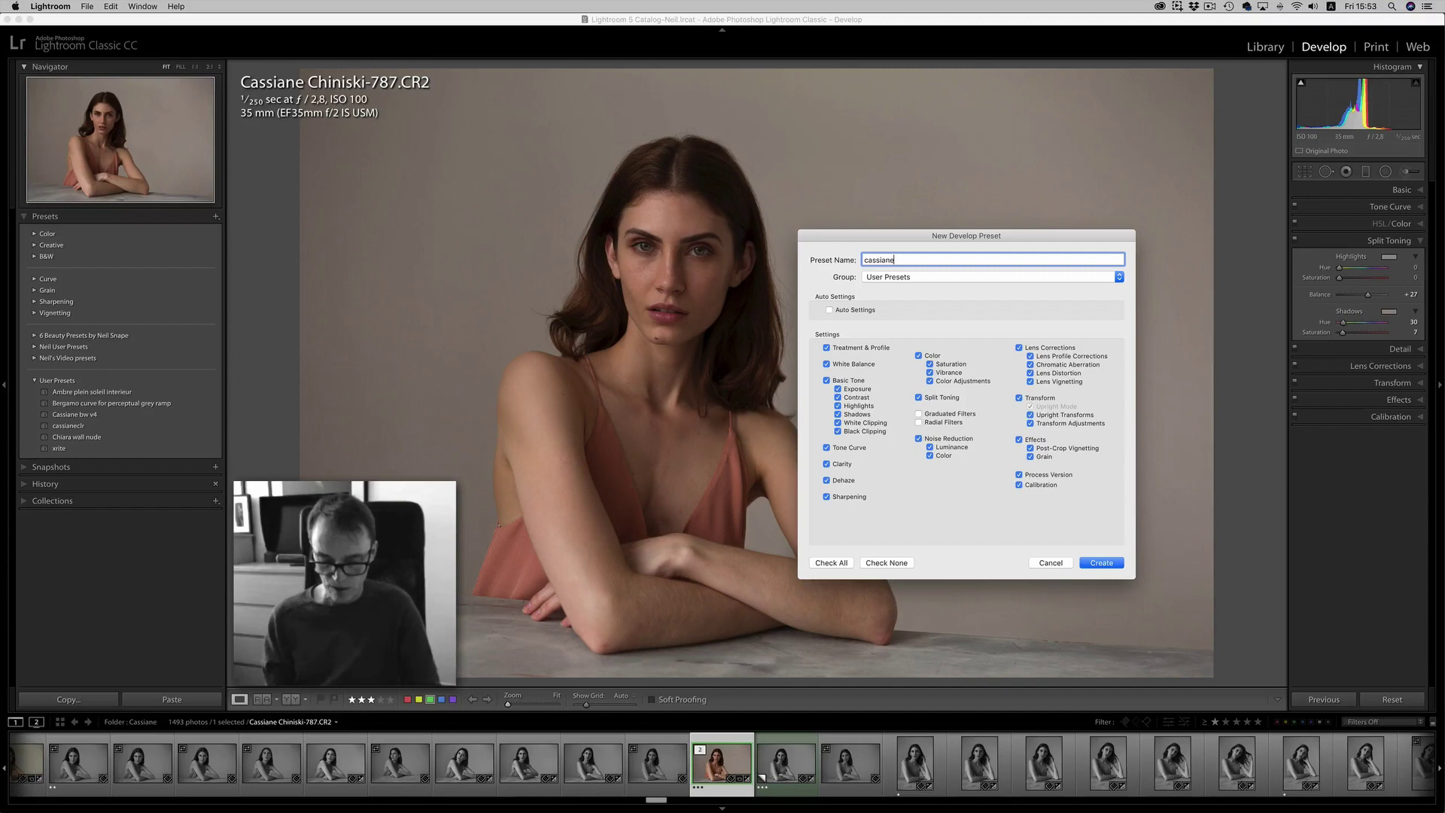
pyautogui.write('clr2')
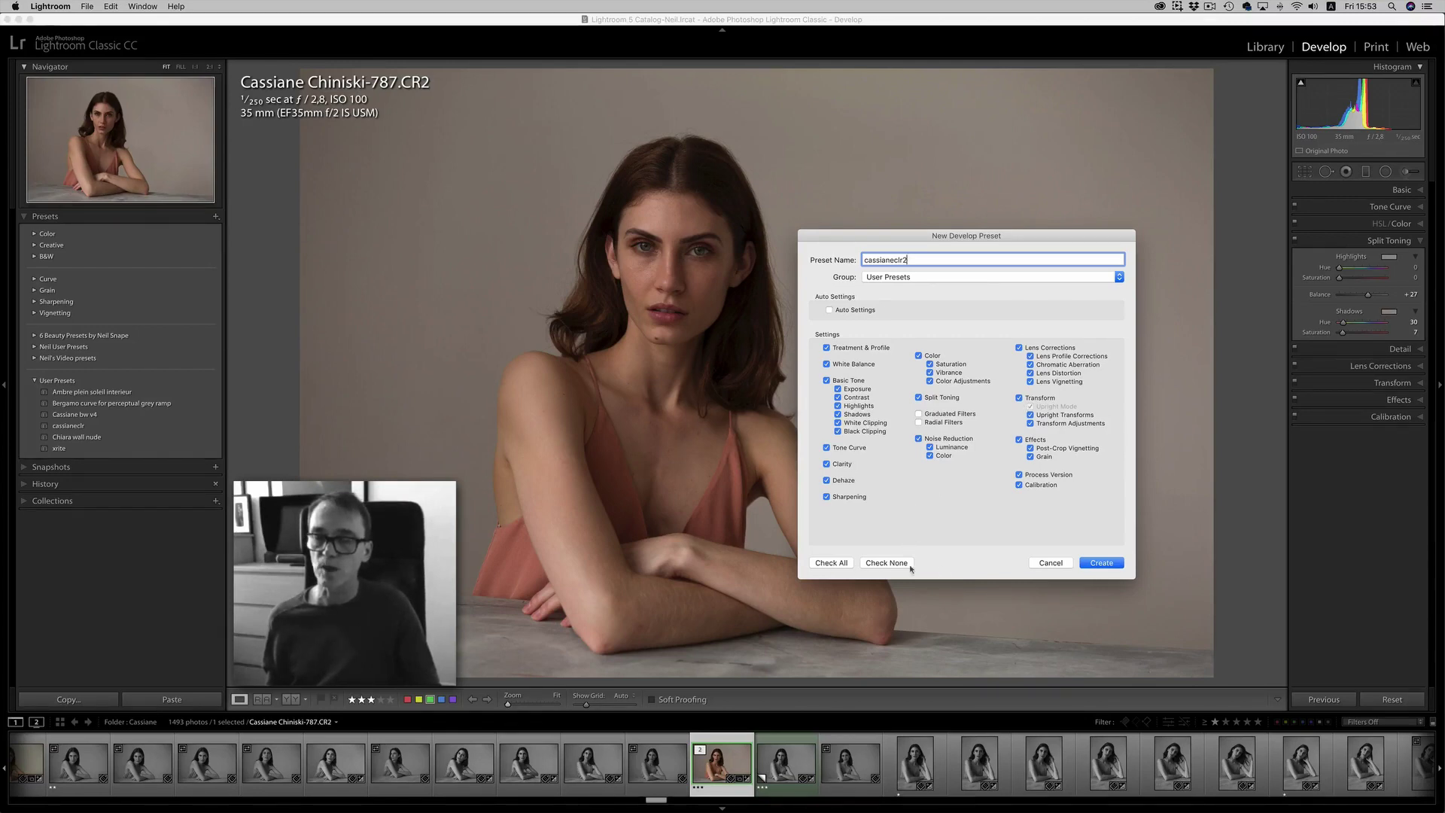
# - Include all settings except graduated and radial filters, keep the User Presets group, and create the preset
pyautogui.click(897, 565)
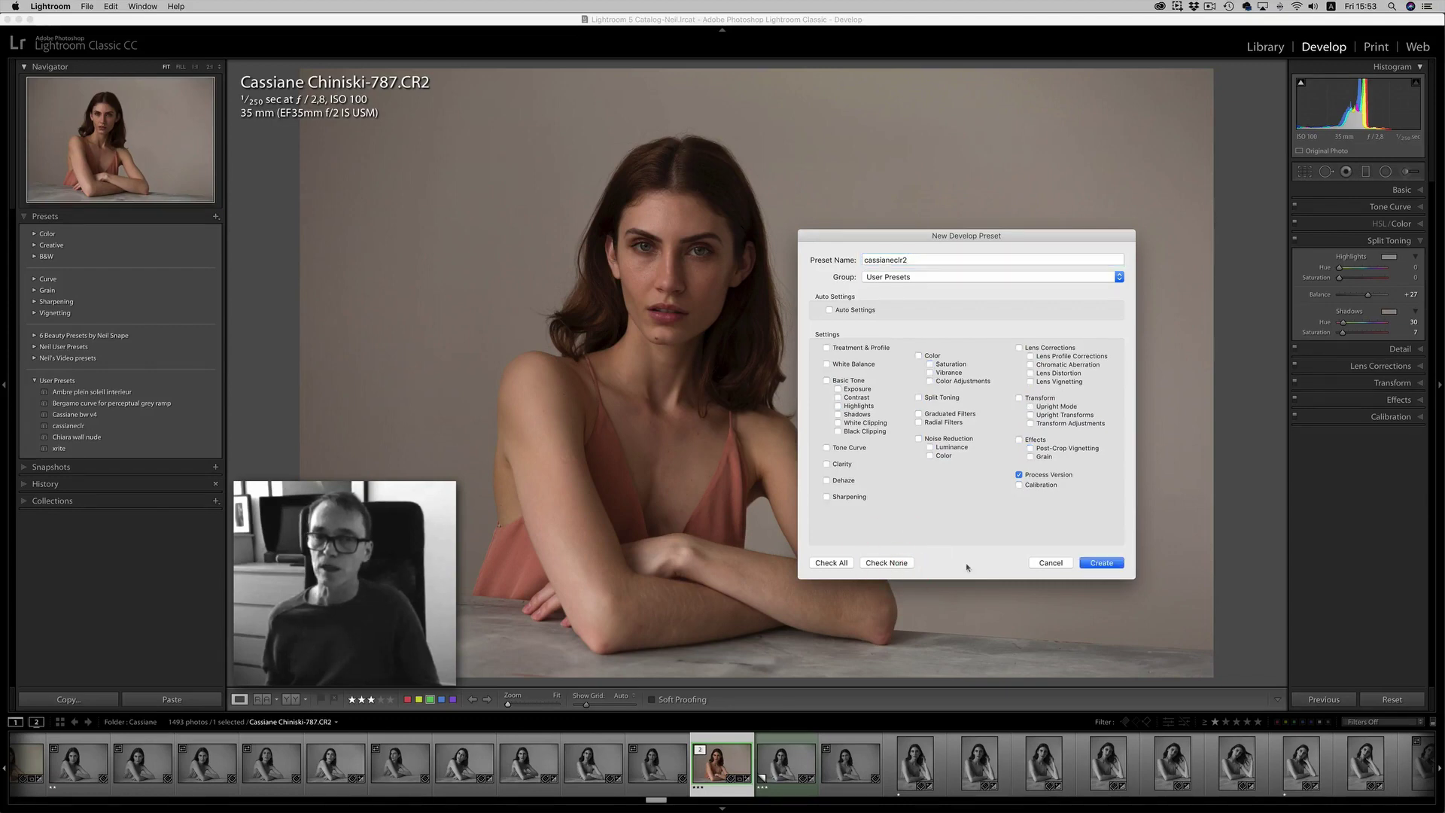
pyautogui.click(830, 562)
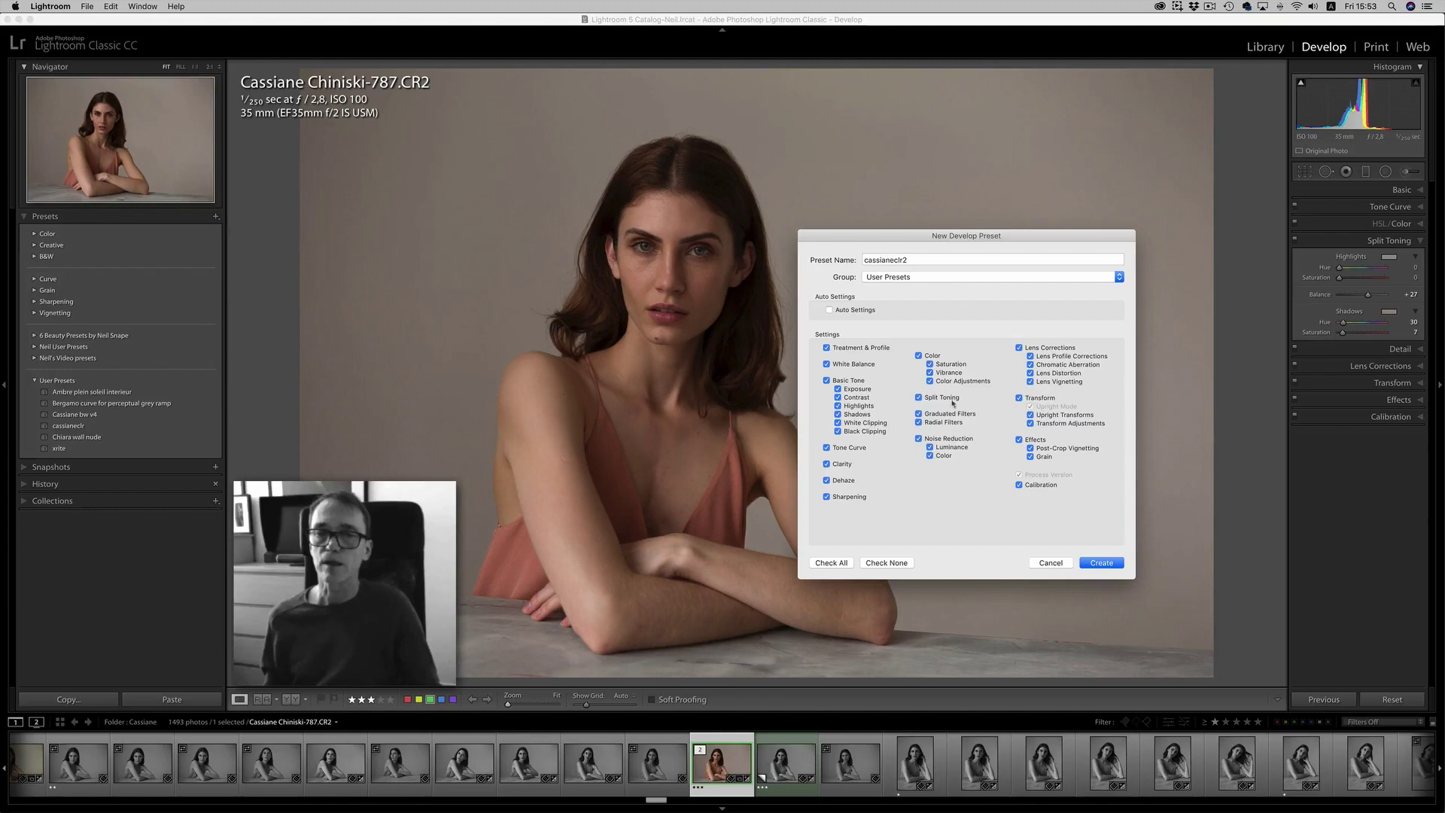
pyautogui.click(919, 413)
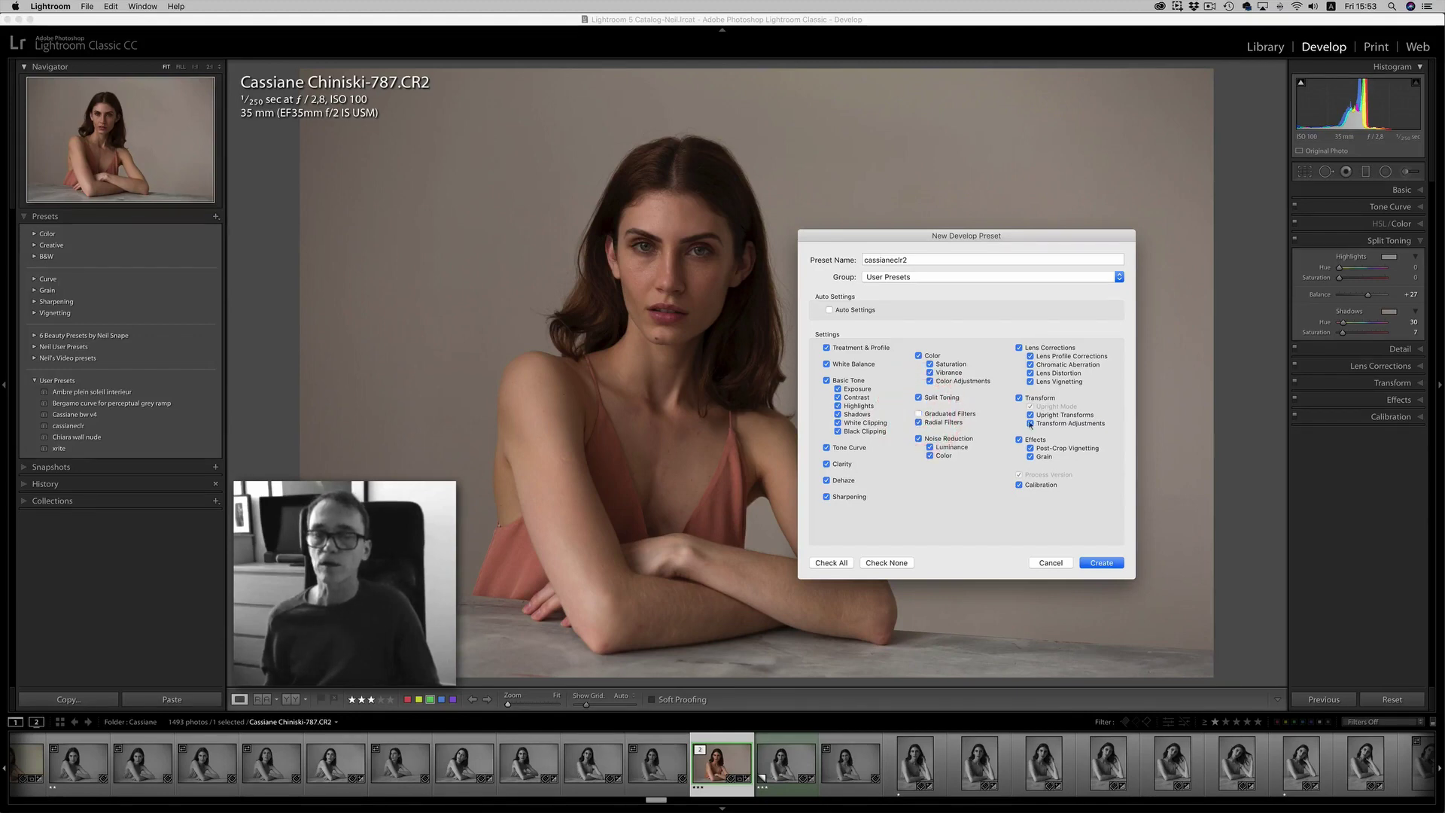
pyautogui.click(920, 422)
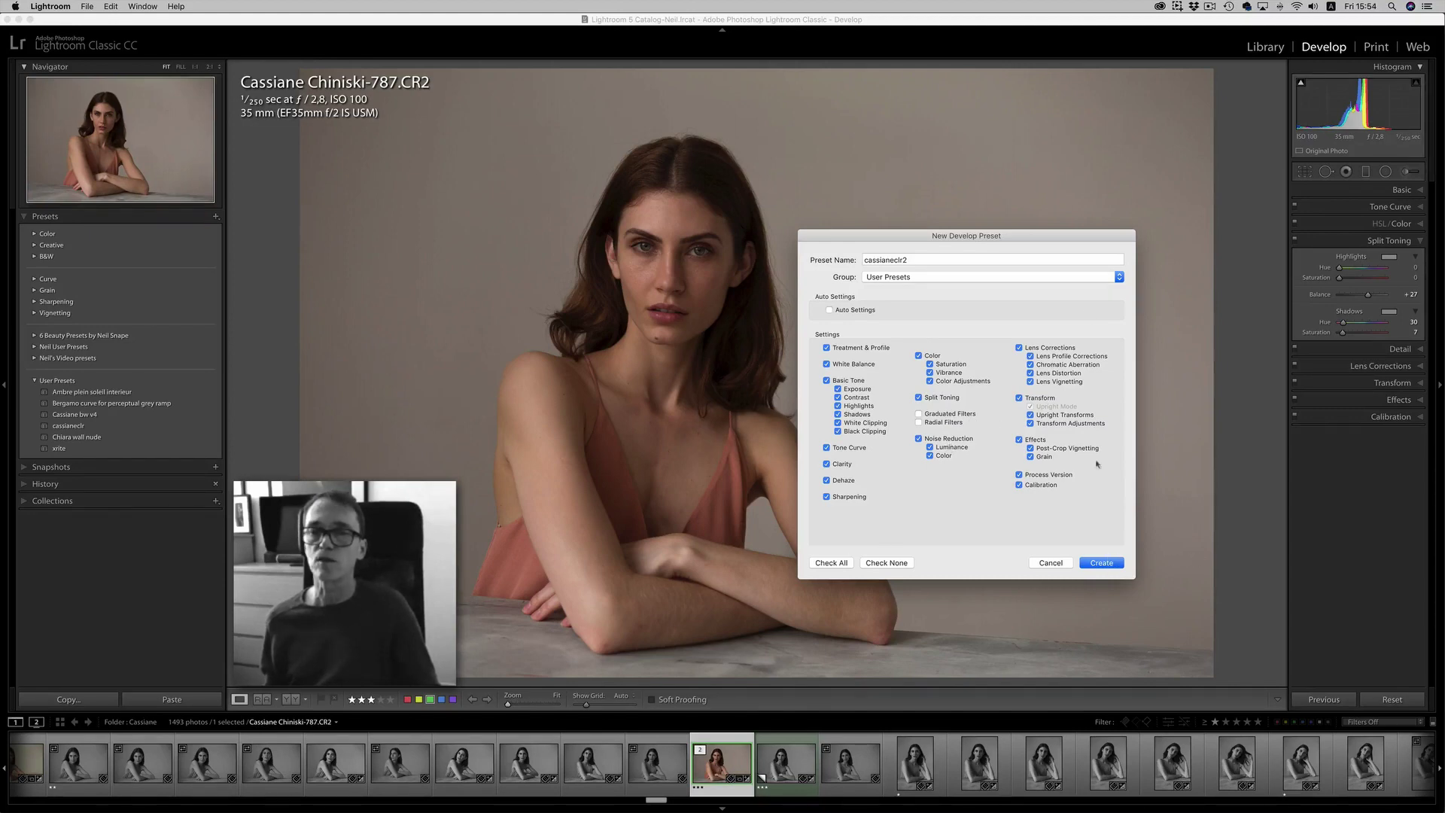
pyautogui.click(1080, 278)
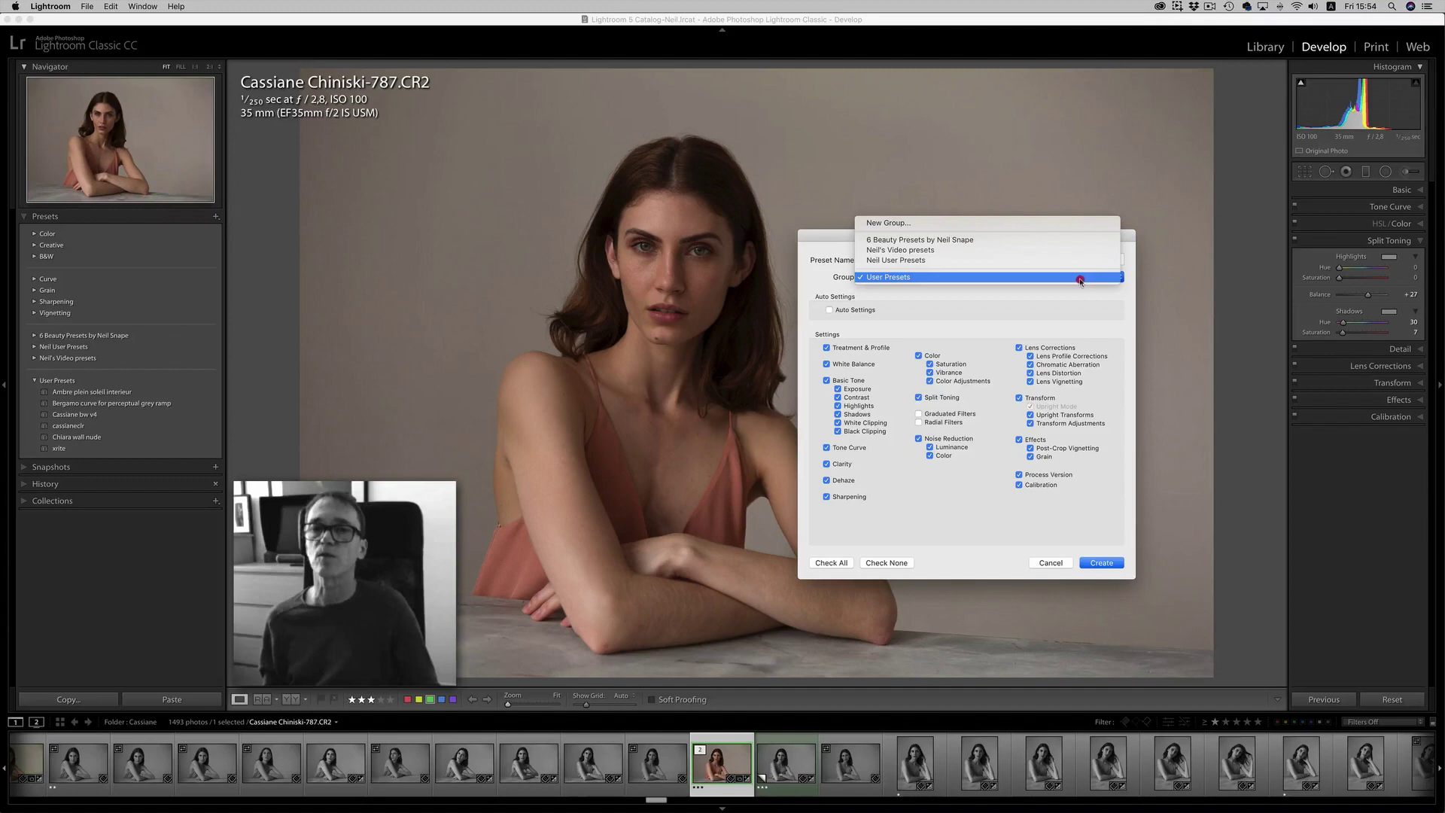
pyautogui.click(1054, 297)
pyautogui.click(1102, 562)
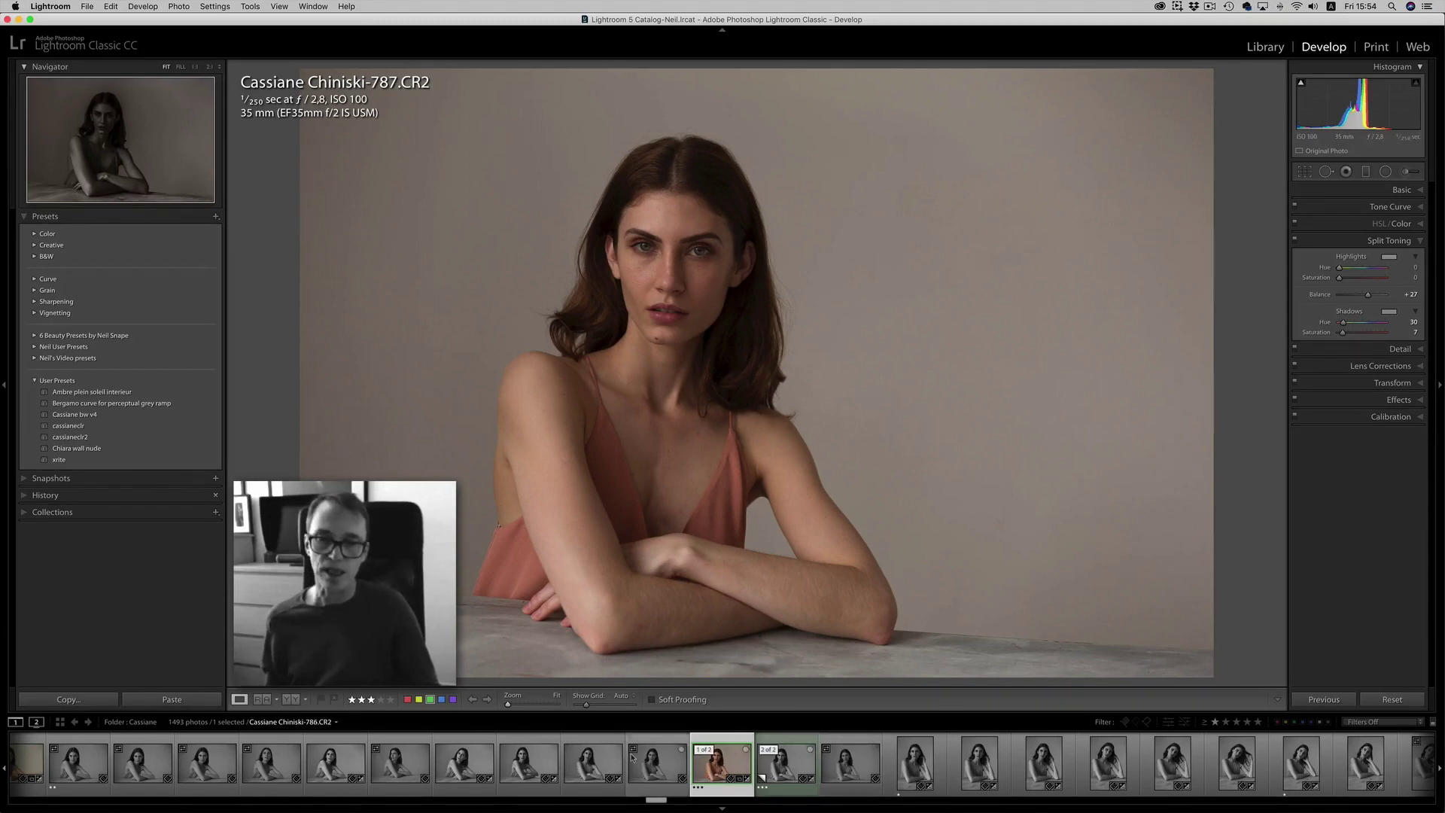
# - Add photos 785, 784, 776 and a fifth shot to portrait 787's filmstrip selection
pyautogui.press('super')
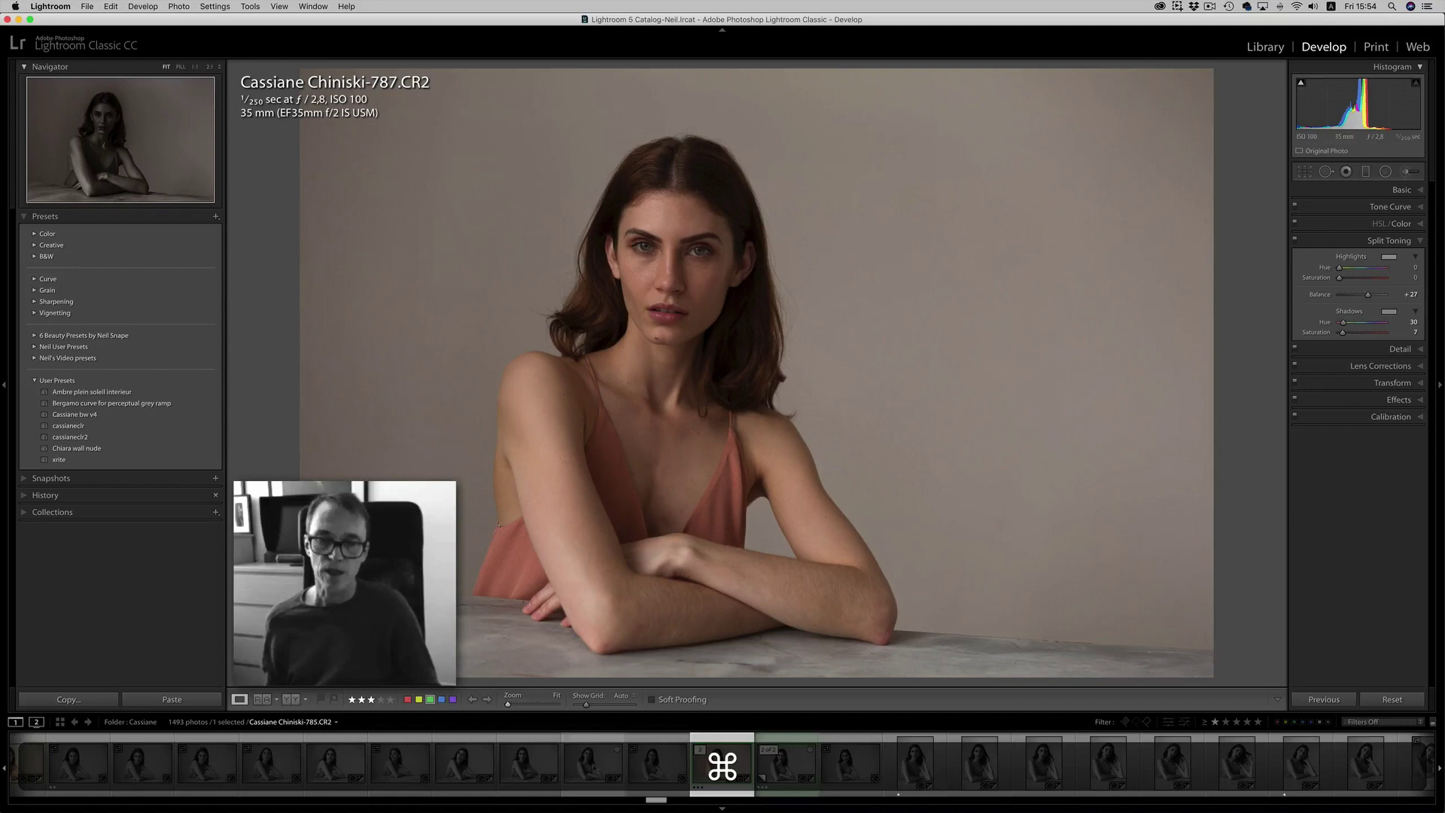
pyautogui.keyDown('super'); pyautogui.click(593, 764); pyautogui.keyUp('super')
pyautogui.keyDown('super'); pyautogui.click(529, 763); pyautogui.keyUp('super')
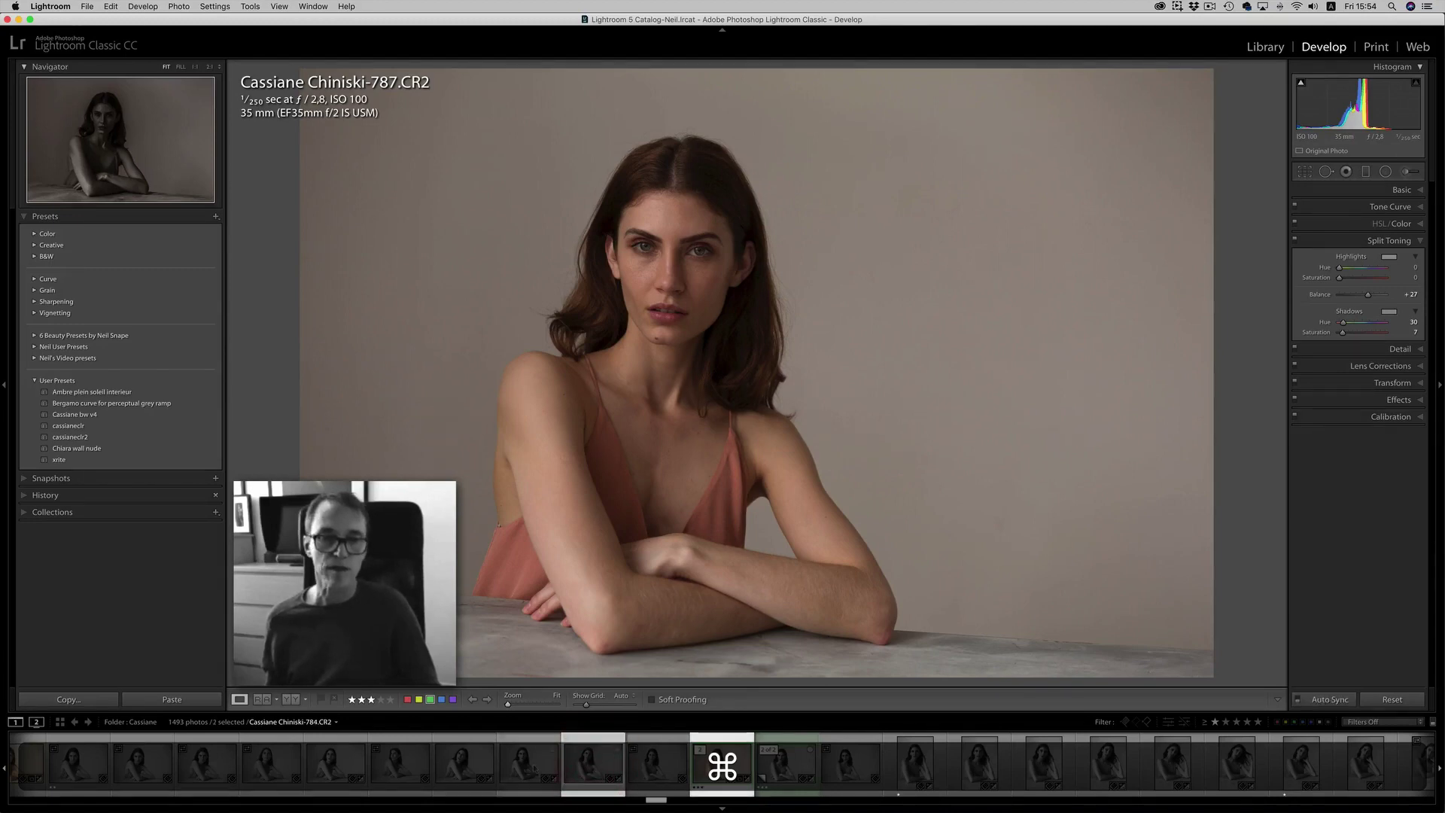
pyautogui.keyDown('super'); pyautogui.click(474, 760); pyautogui.keyUp('super')
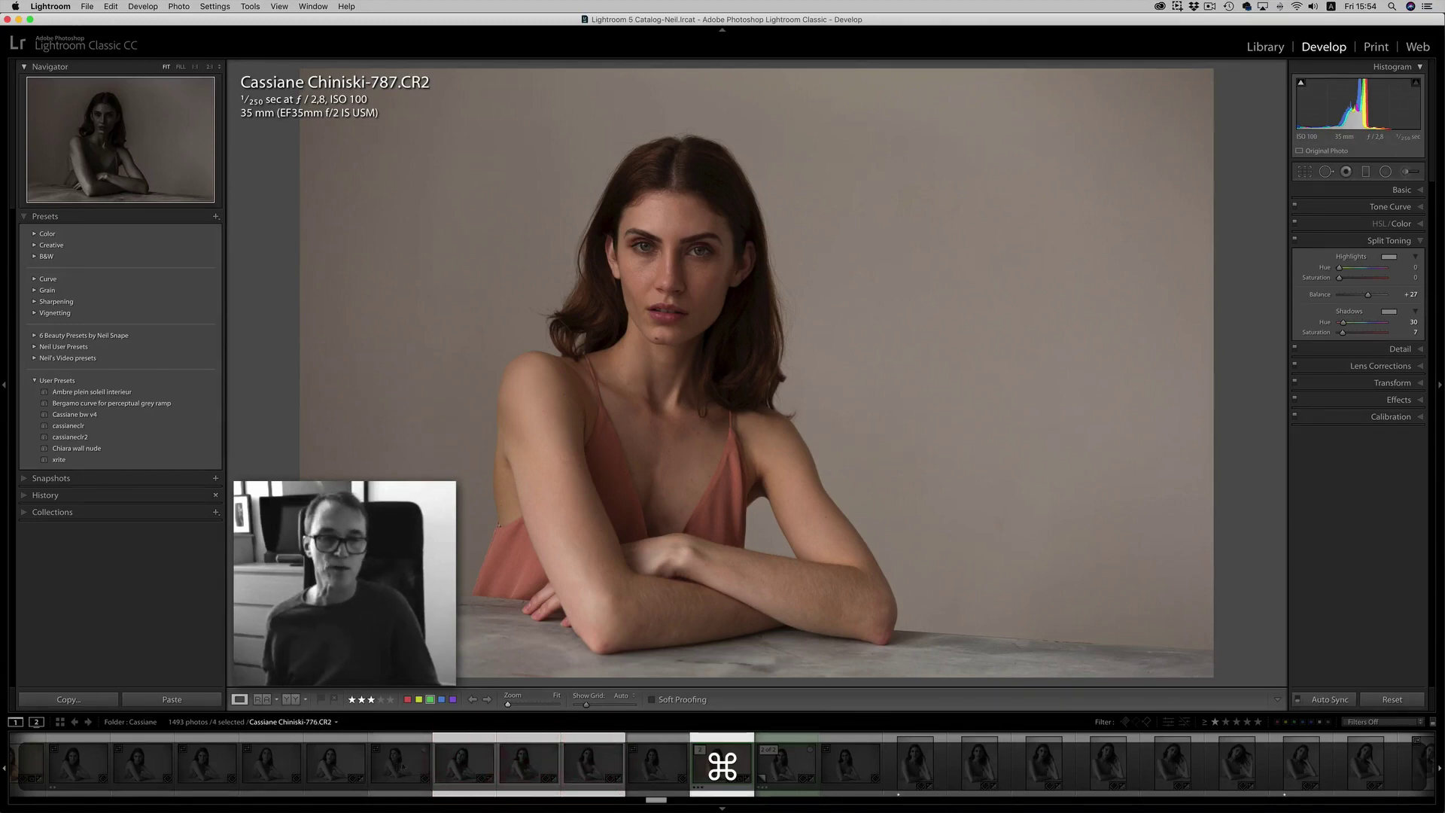
pyautogui.keyDown('super'); pyautogui.click(335, 762); pyautogui.keyUp('super')
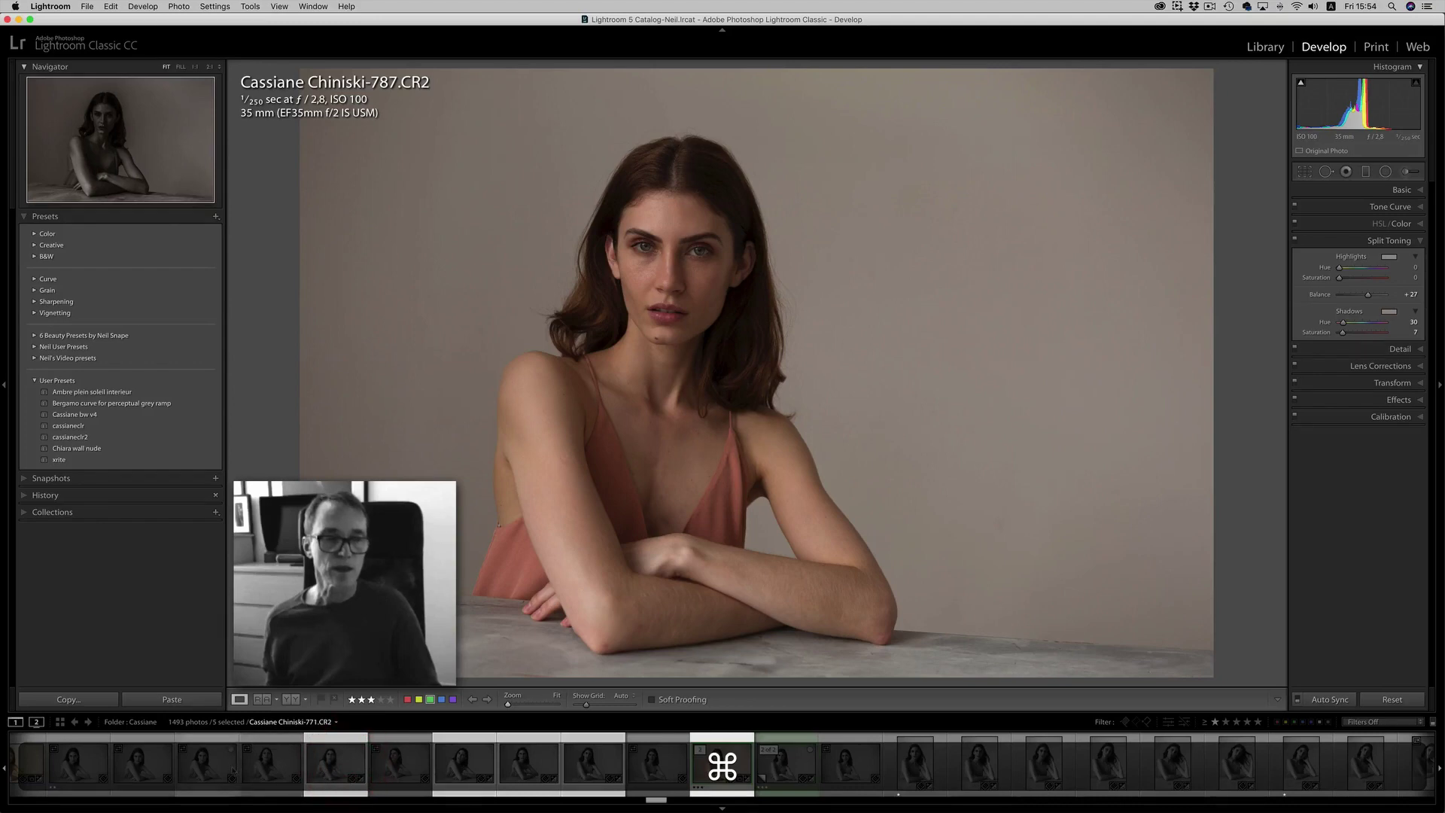
pyautogui.click(604, 704)
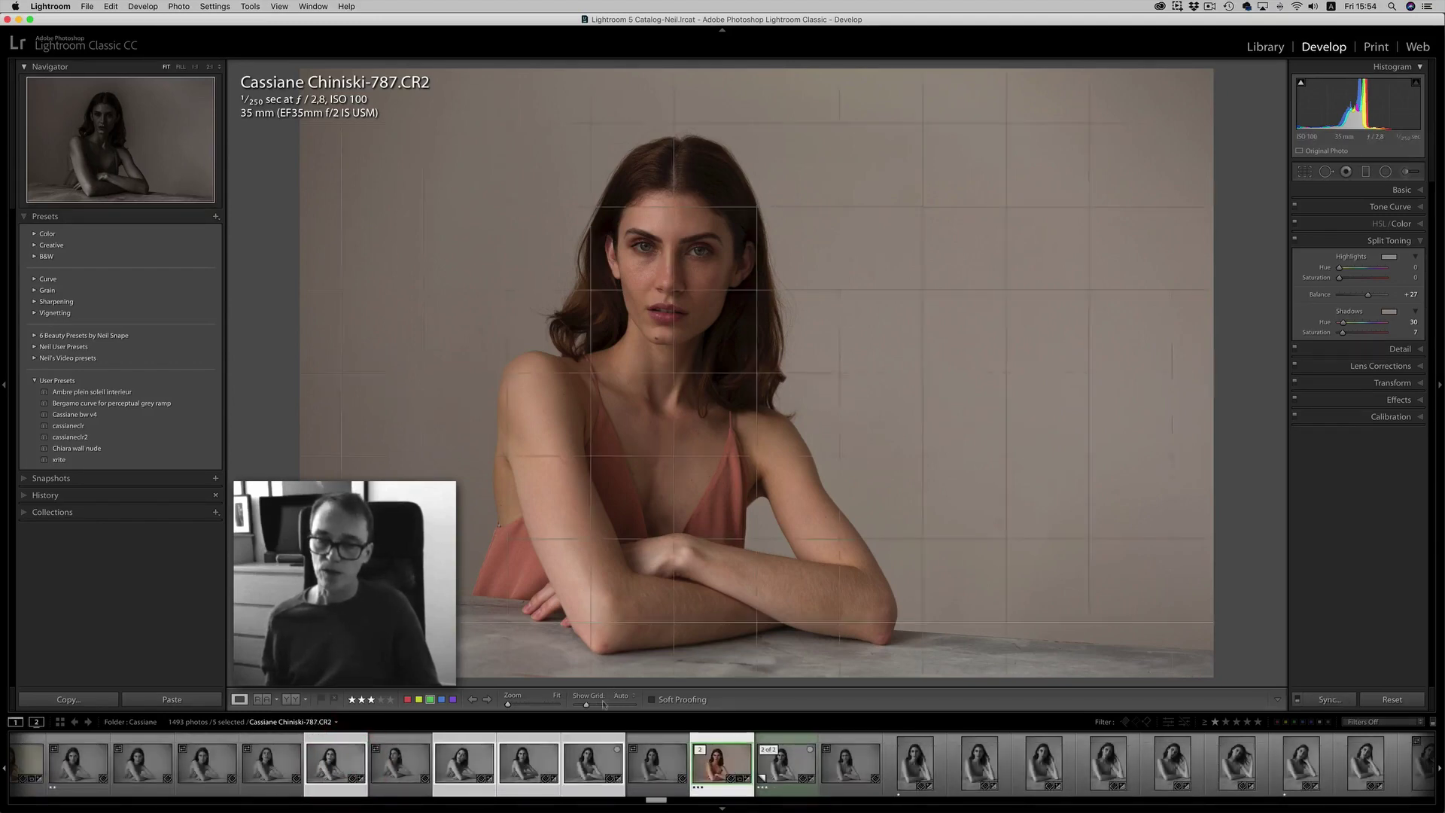
# - Synchronize portrait 787's develop settings to the other selected photos
pyautogui.click(1330, 699)
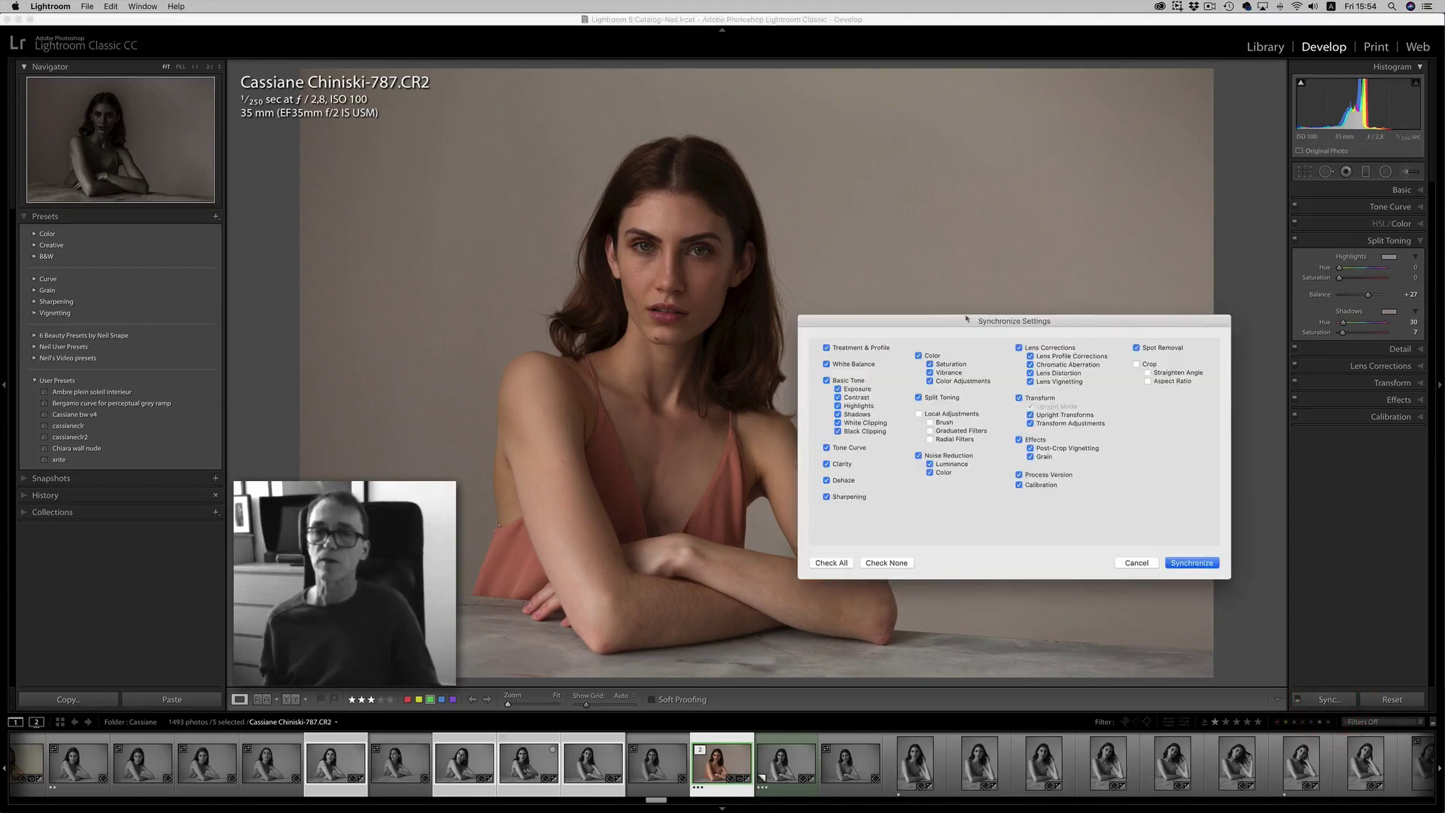
pyautogui.moveTo(966, 319); pyautogui.dragTo(889, 274)
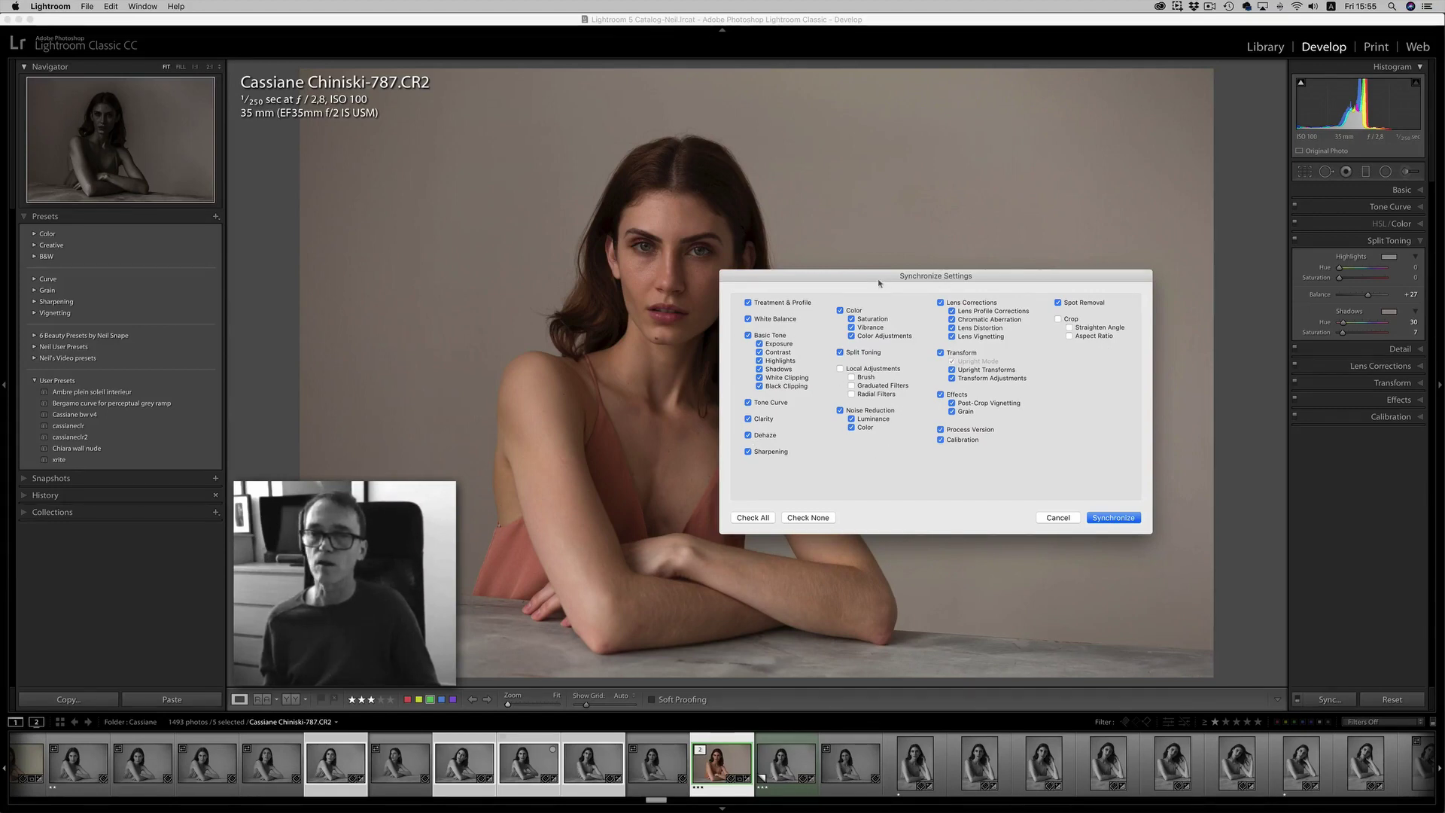
pyautogui.moveTo(879, 283); pyautogui.dragTo(987, 177)
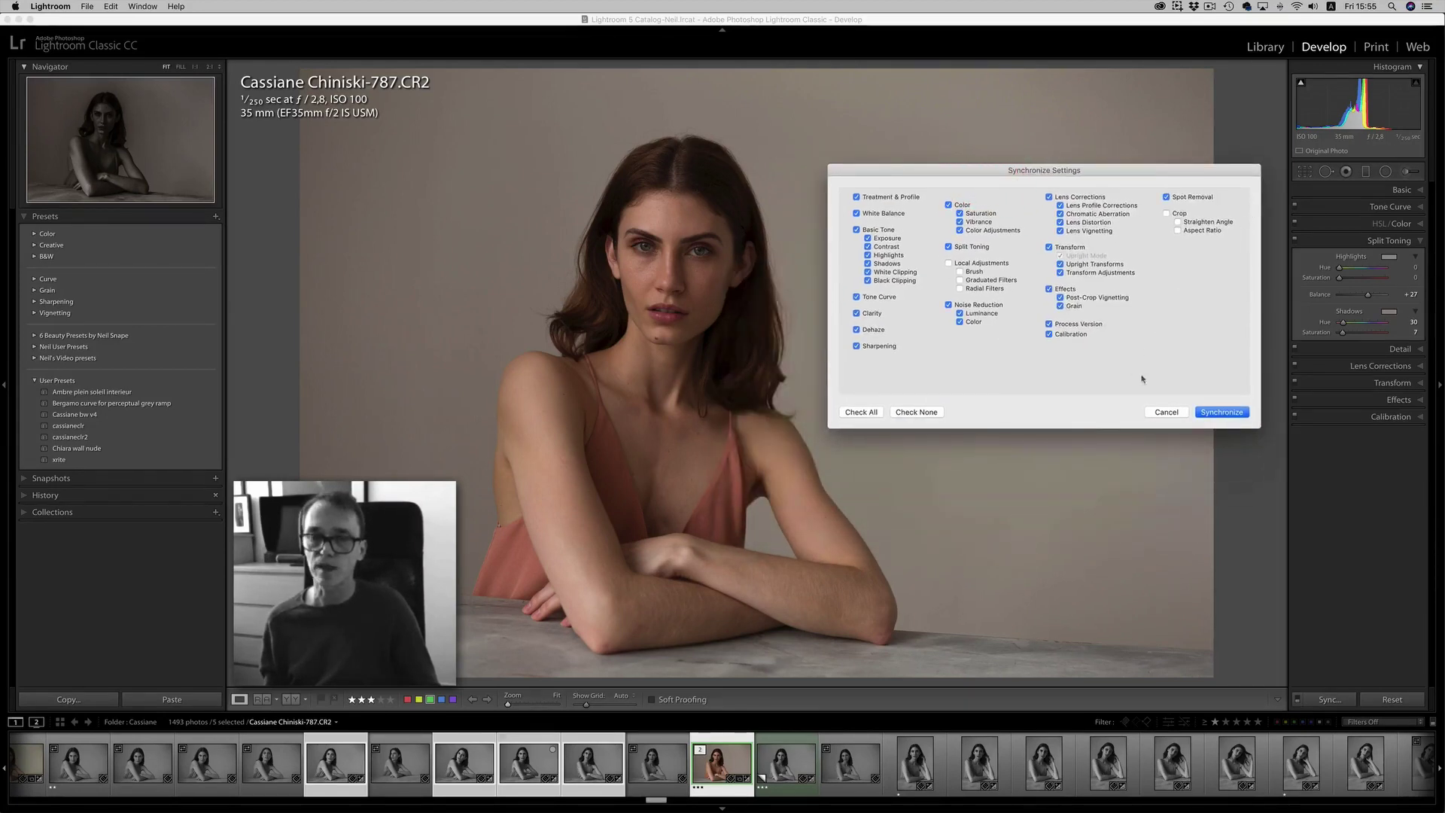
pyautogui.click(1220, 411)
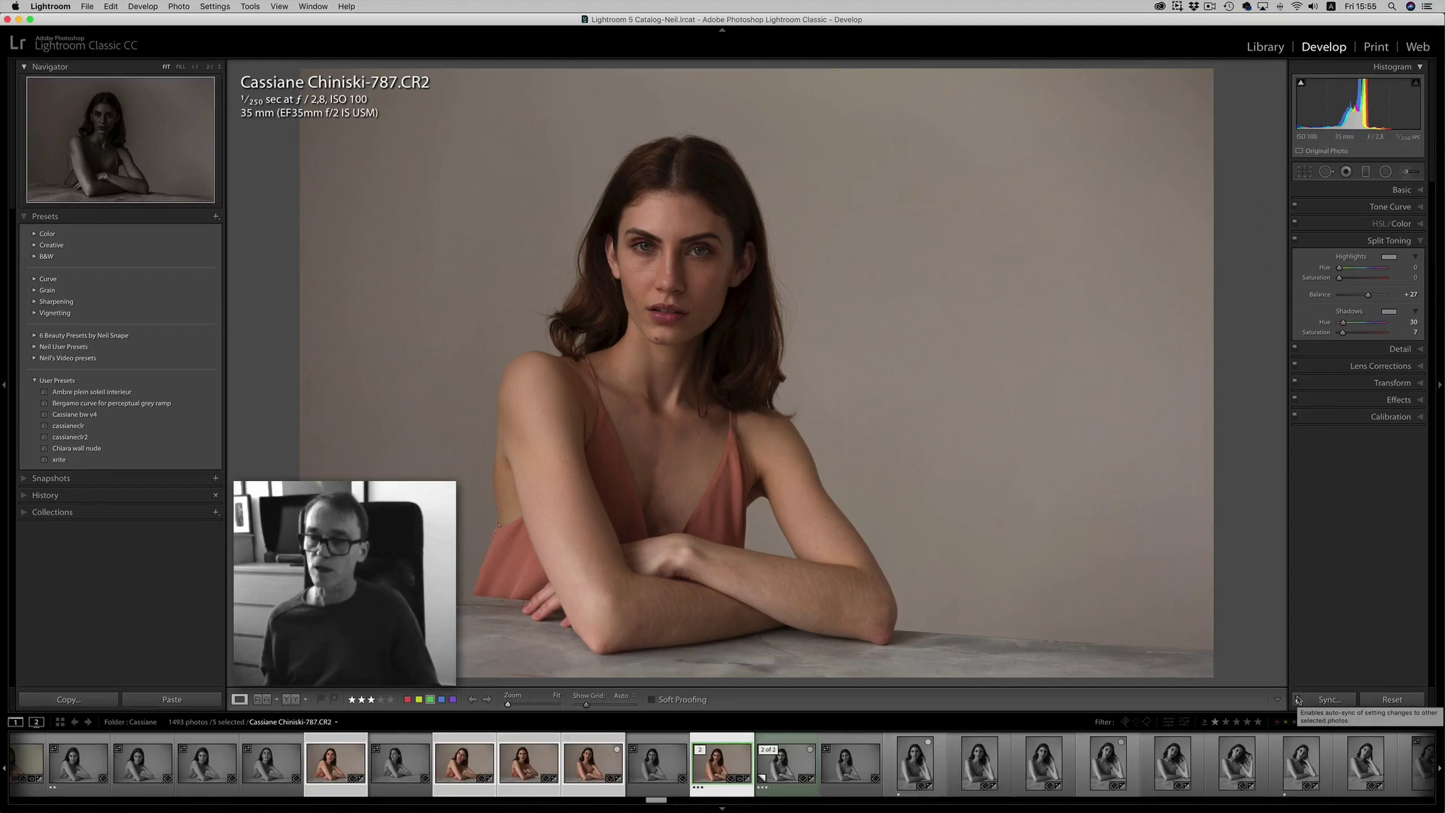
# - With Auto Sync on, raise Shadows and Whites to +12 on all selected photos, then turn Auto Sync off
pyautogui.click(1297, 700)
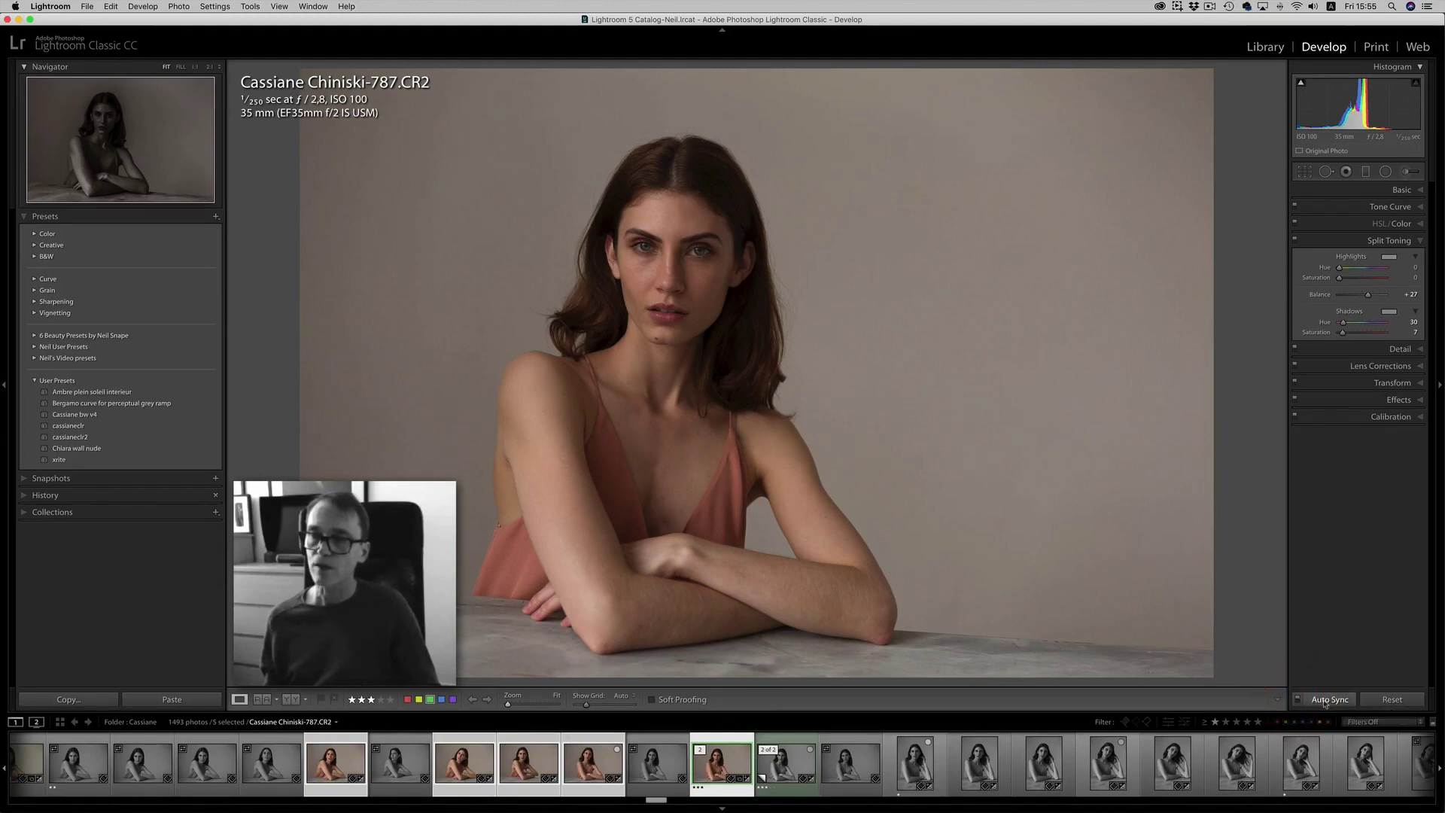
pyautogui.click(1401, 190)
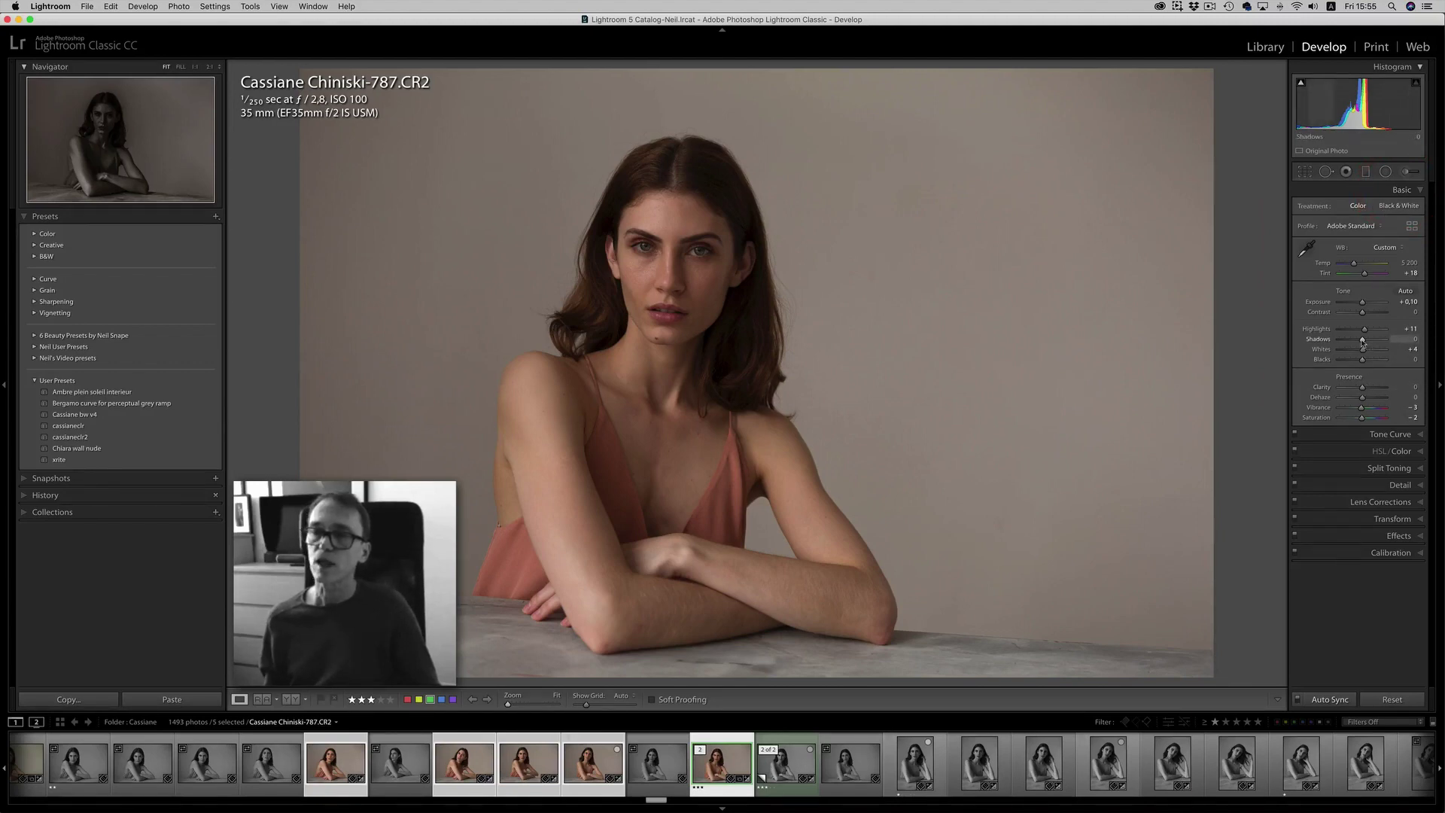
pyautogui.moveTo(1361, 341); pyautogui.dragTo(1364, 342)
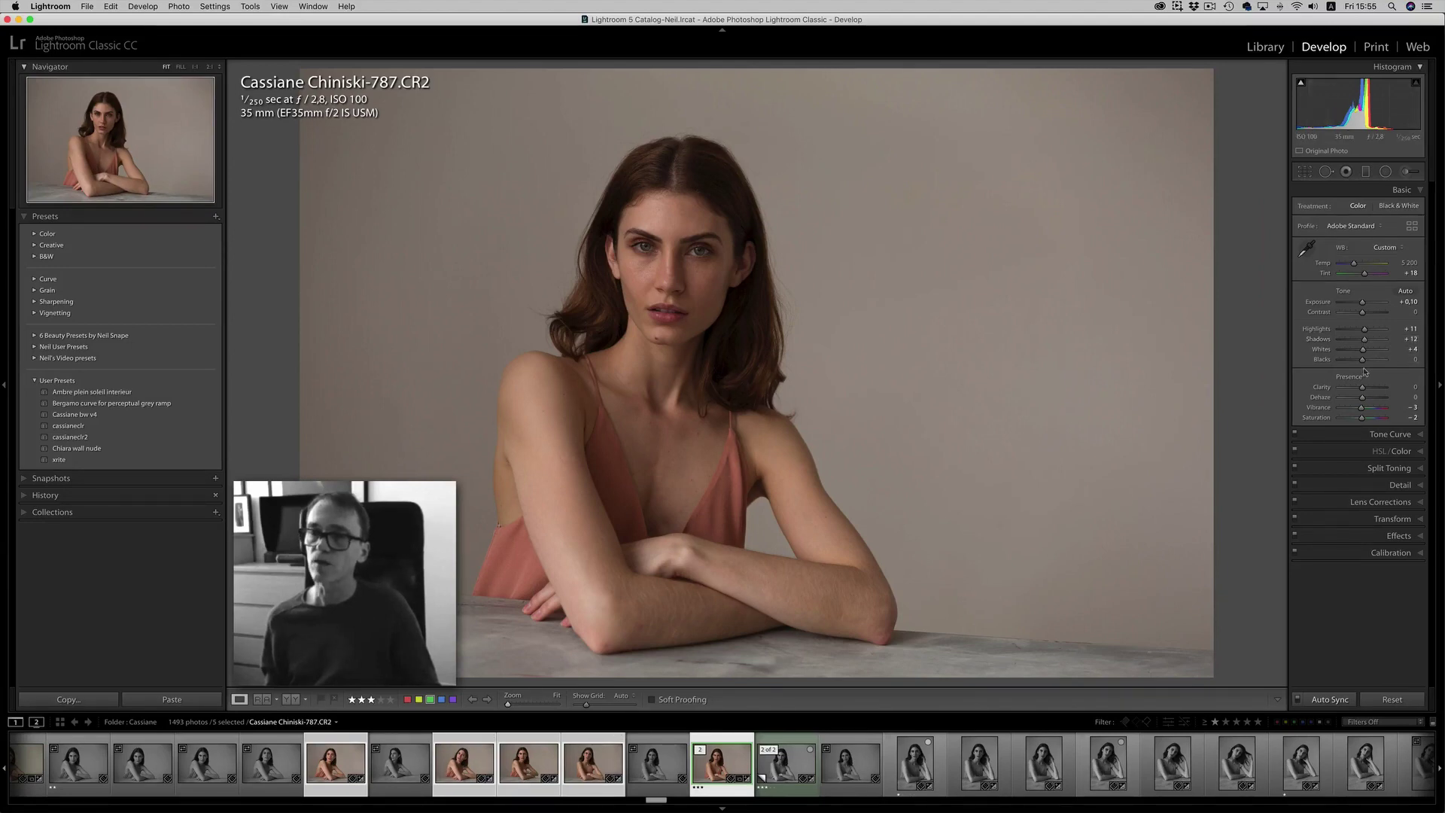
pyautogui.moveTo(1363, 351); pyautogui.dragTo(1364, 351)
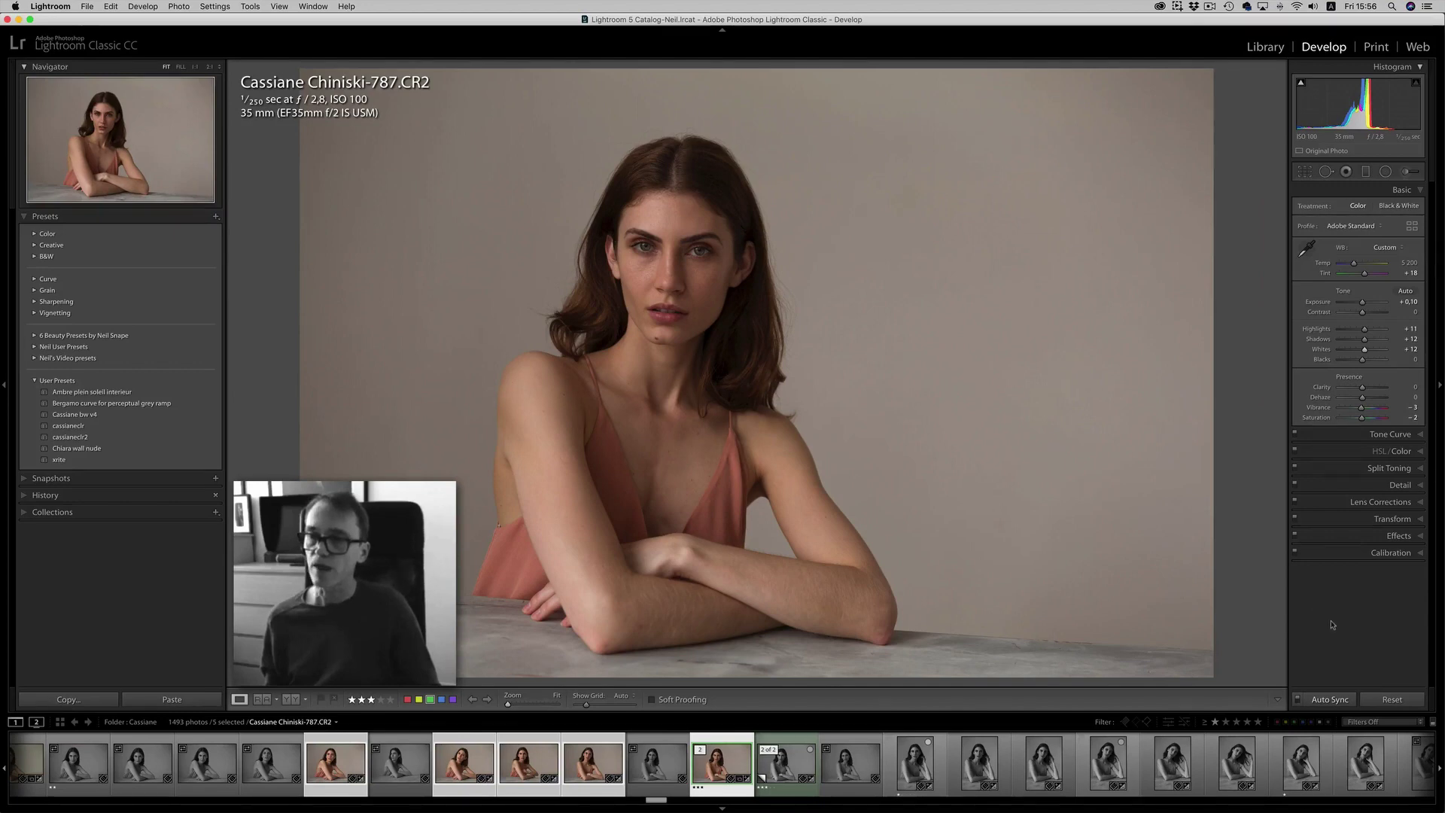
pyautogui.click(1297, 699)
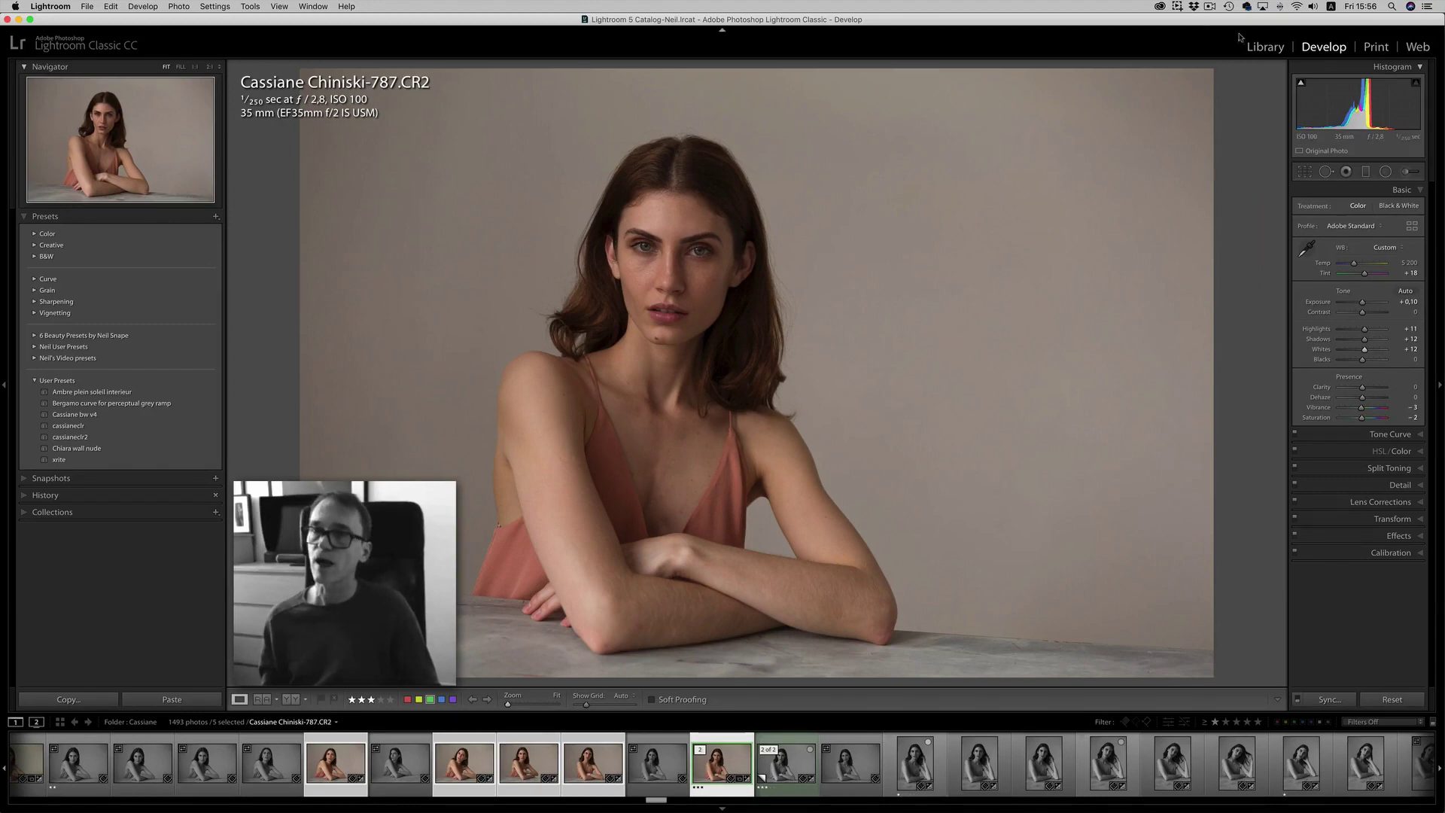
# - In the Library grid, select portrait 787 plus black-and-white shots 796, 795 and 791
pyautogui.click(1265, 48)
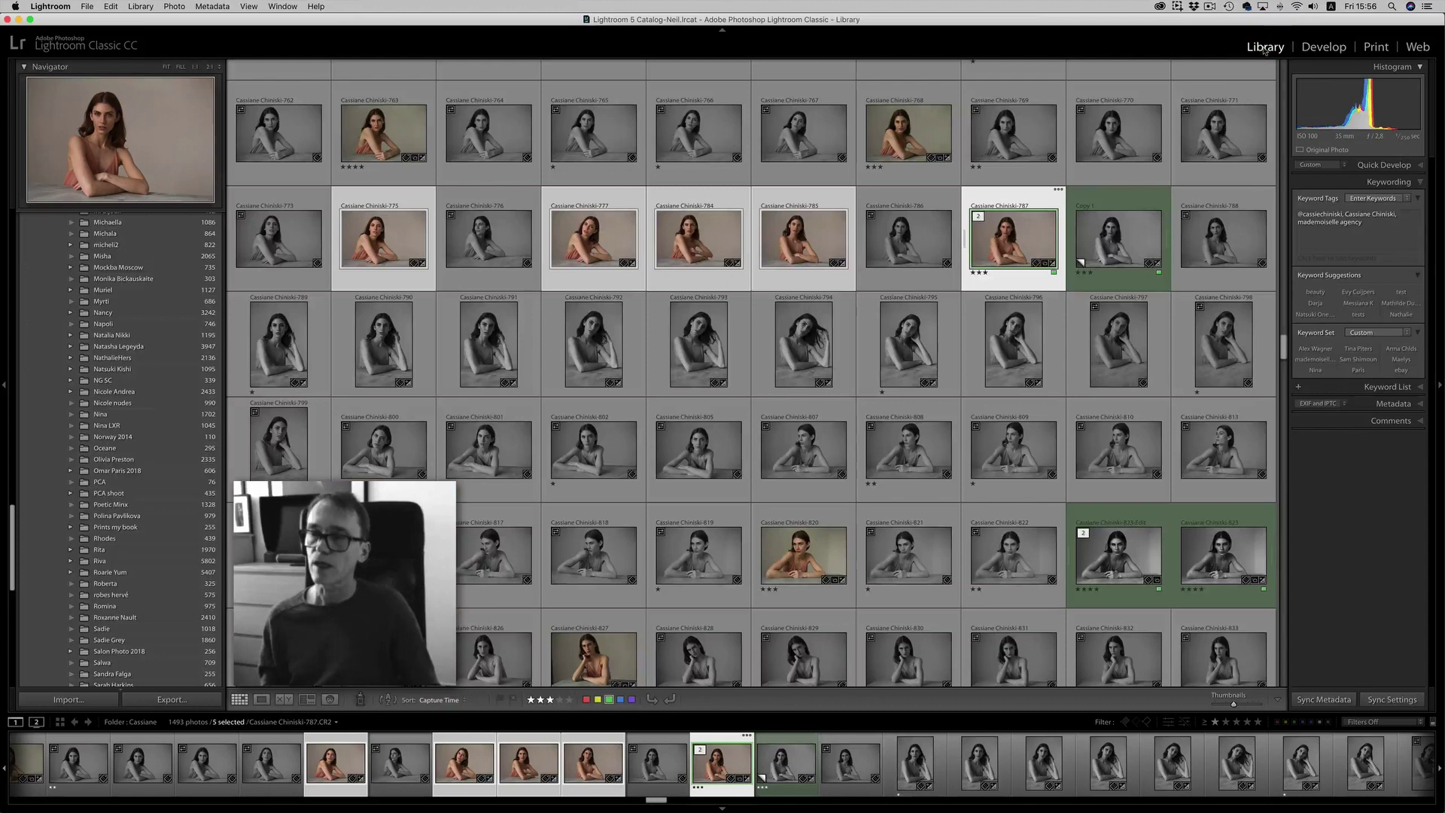
pyautogui.click(1013, 197)
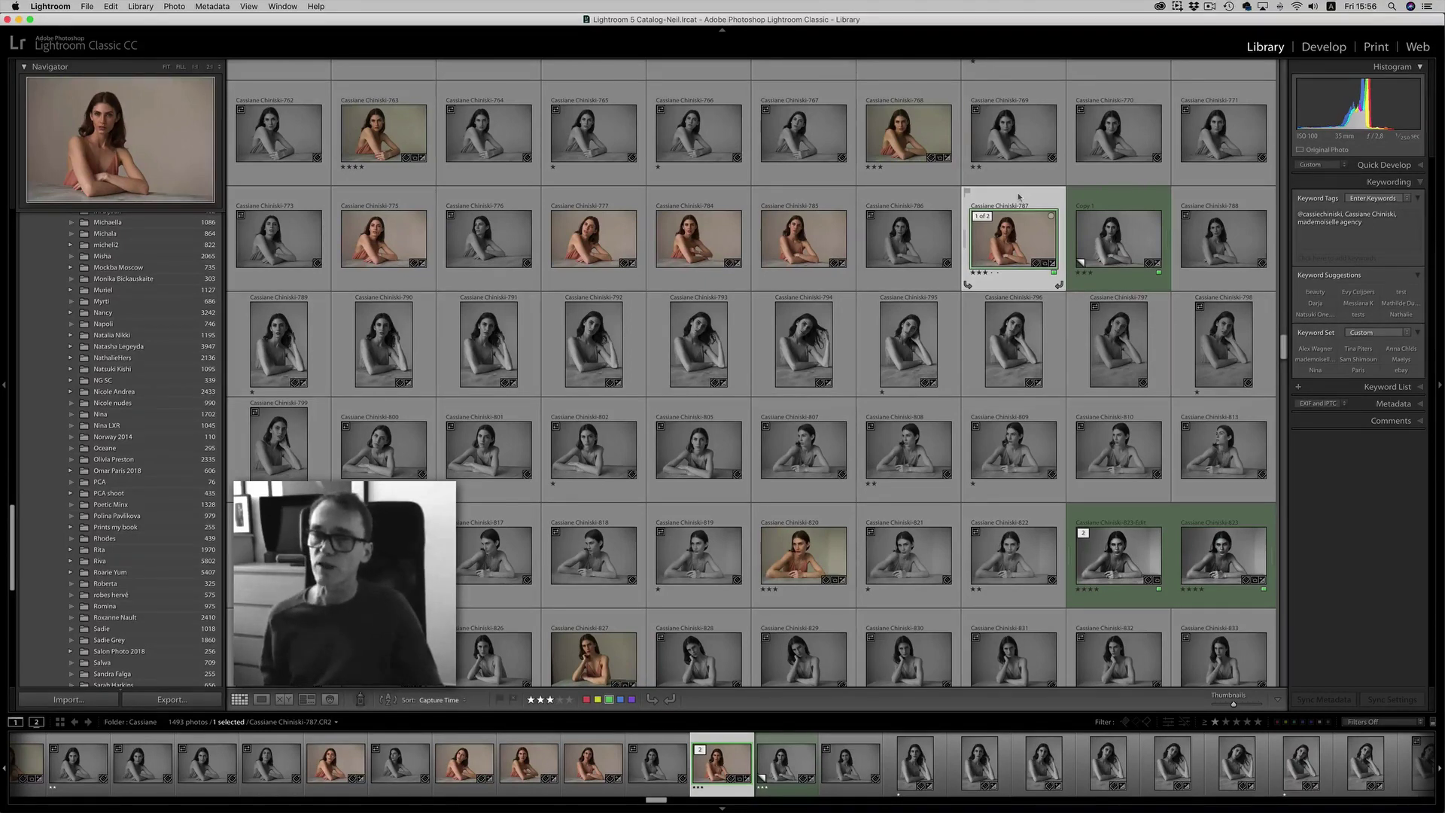
pyautogui.click(1022, 197)
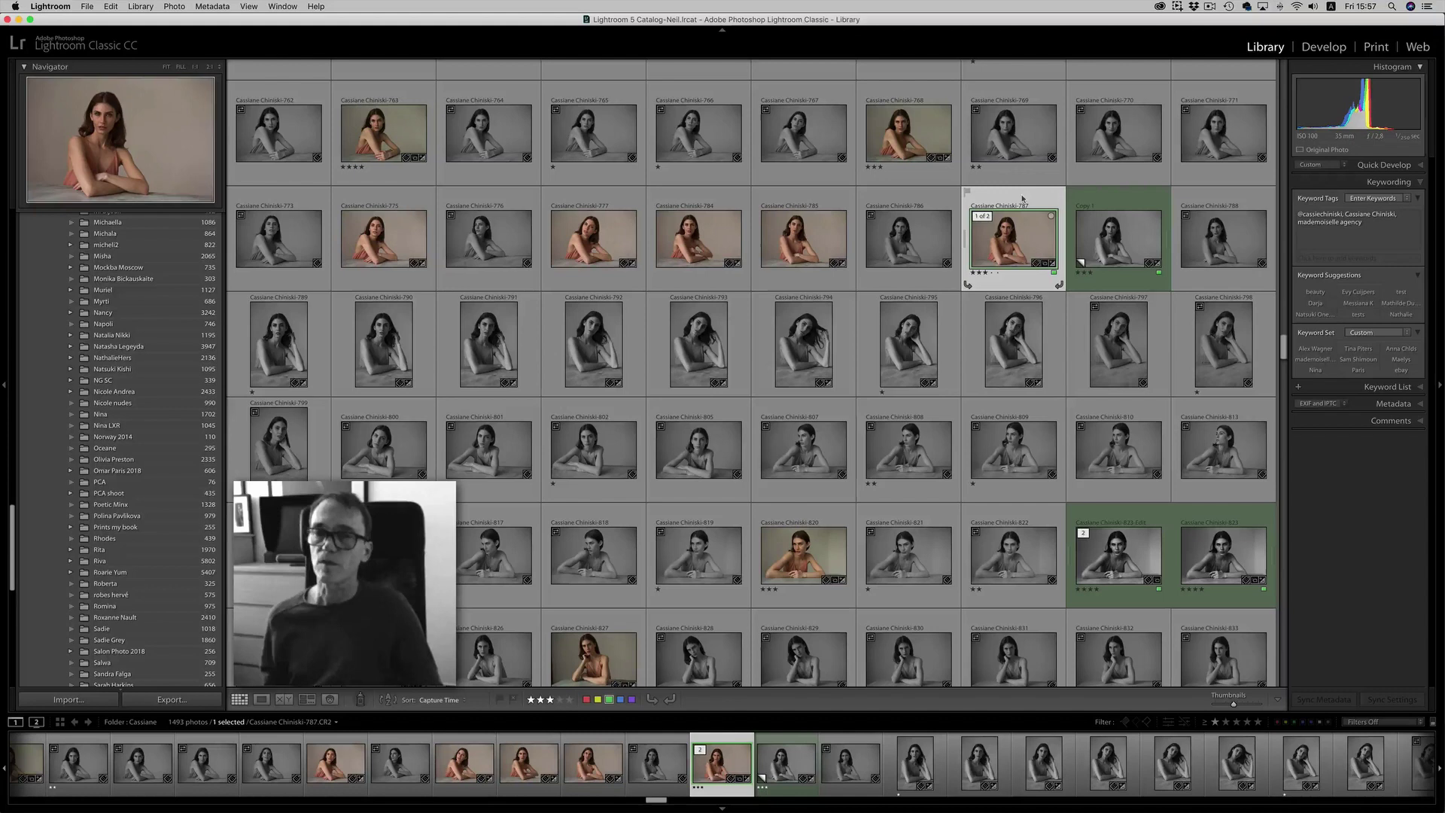
pyautogui.press('super')
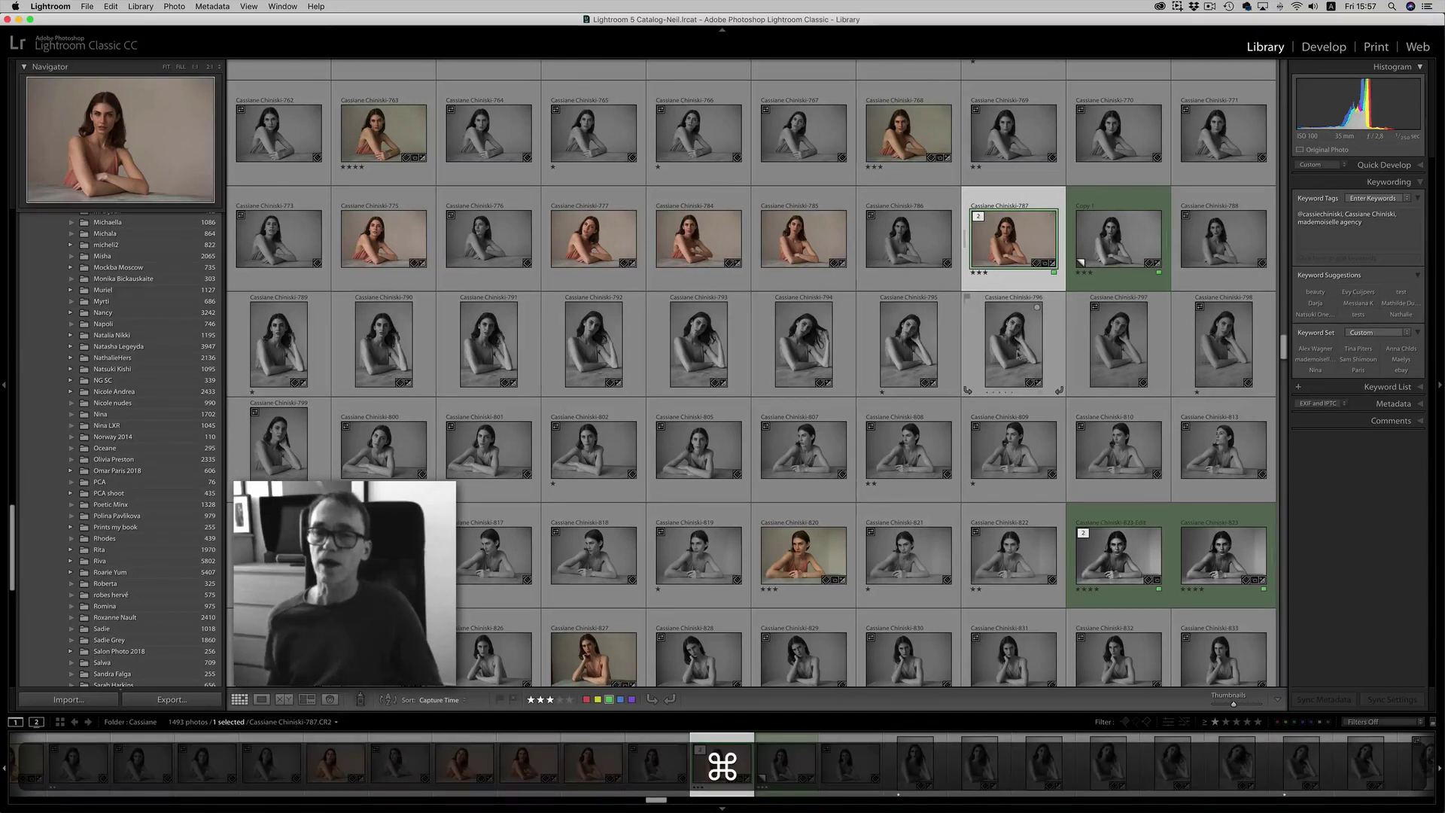
pyautogui.keyDown('super'); pyautogui.click(1017, 356); pyautogui.keyUp('super')
pyautogui.keyDown('super'); pyautogui.click(919, 353); pyautogui.keyUp('super')
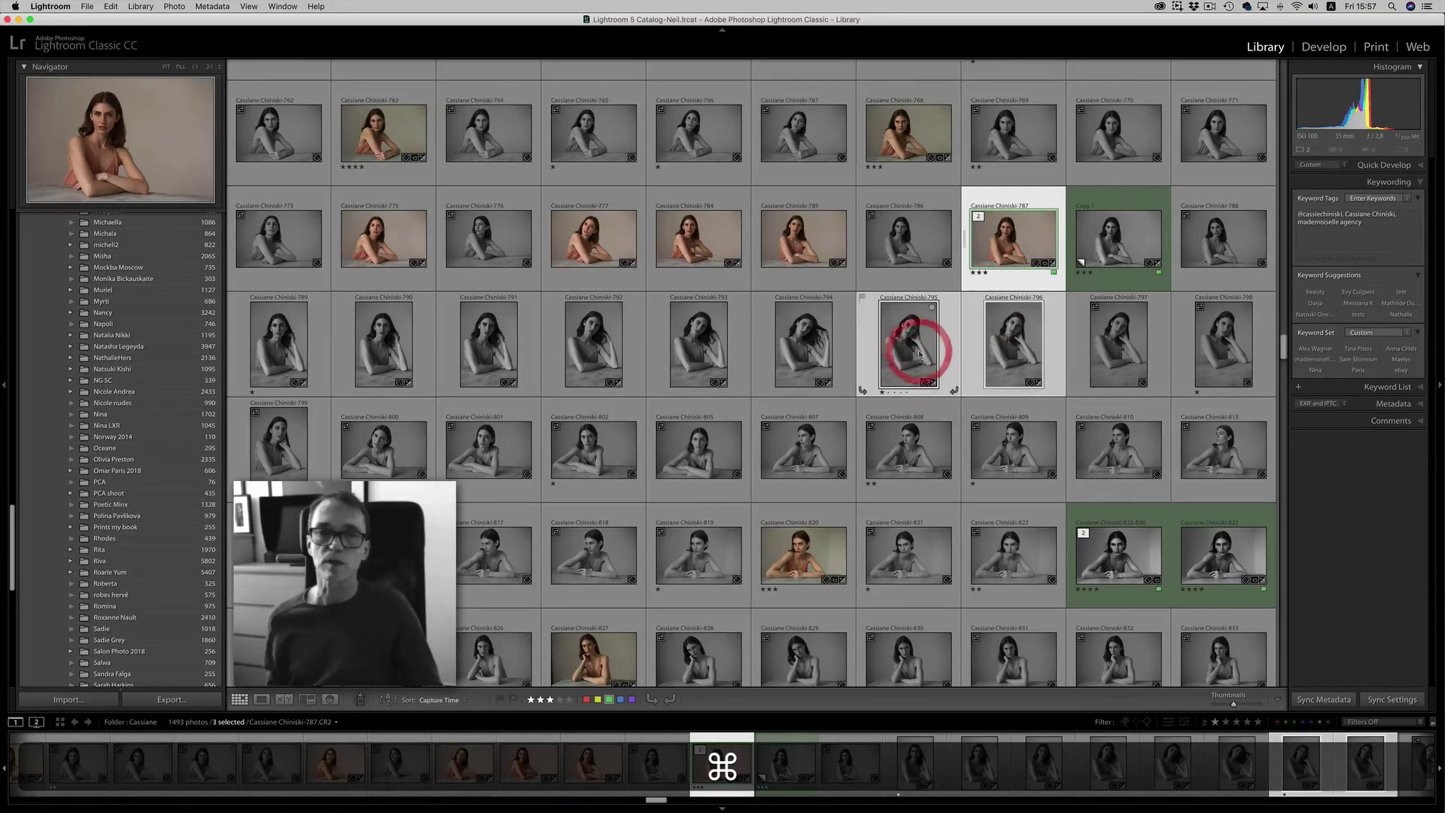
pyautogui.keyDown('super'); pyautogui.click(490, 355); pyautogui.keyUp('super')
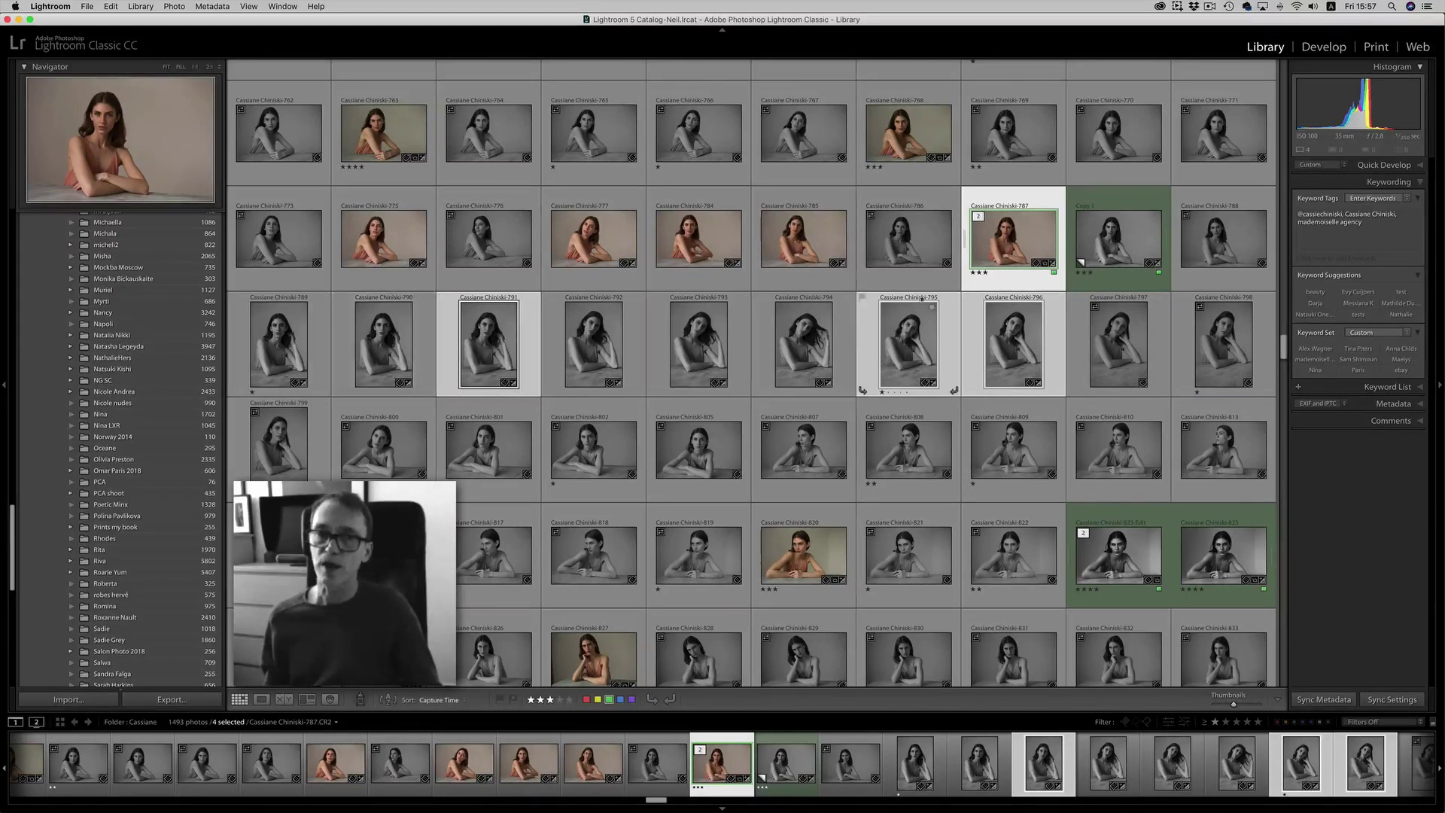
# - Synchronize 787's develop settings onto the three selected black-and-white photos using Shift+Cmd+S
pyautogui.rightClick(1016, 242)
pyautogui.moveTo(1091, 493)
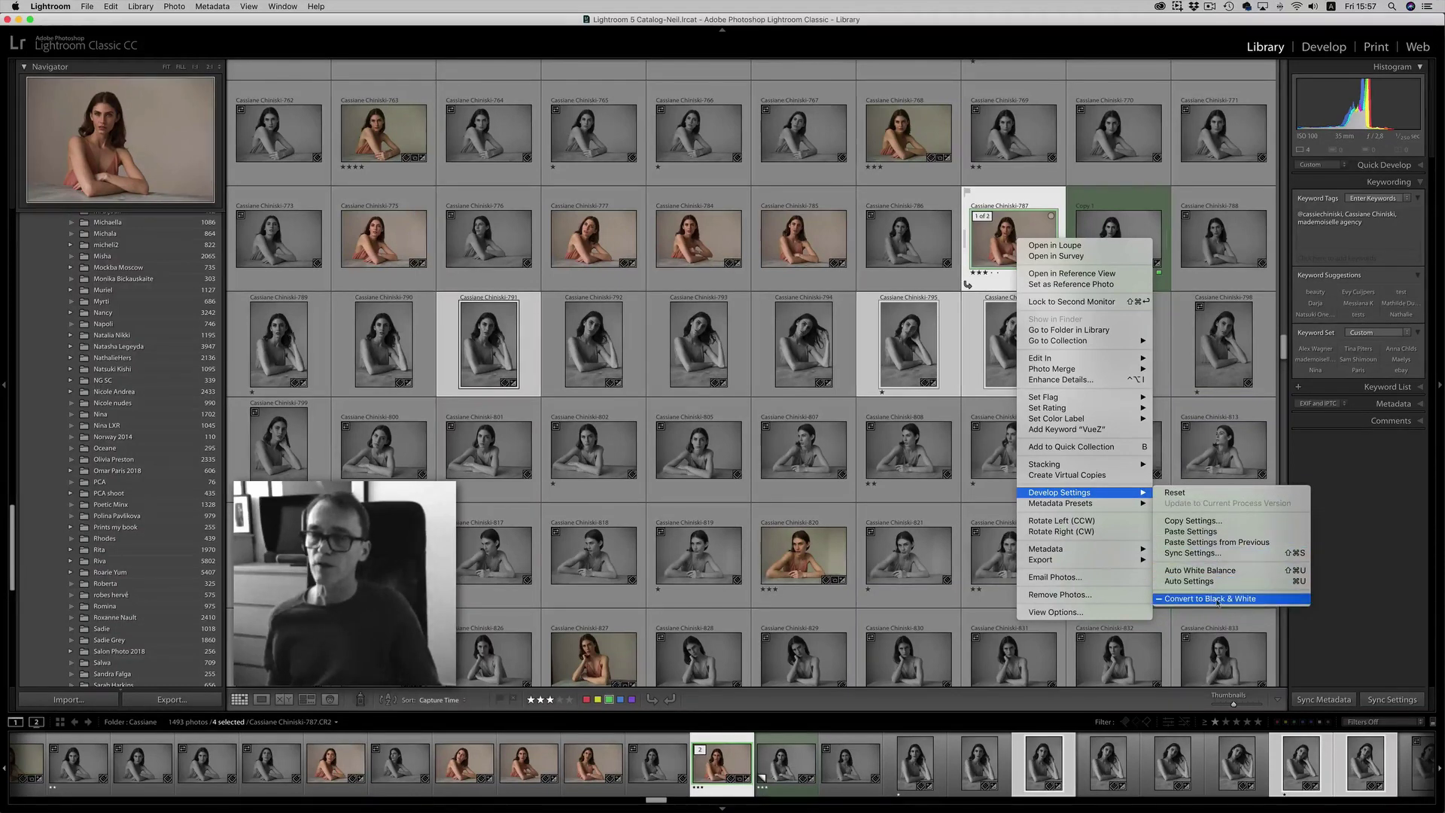
pyautogui.moveTo(1100, 346)
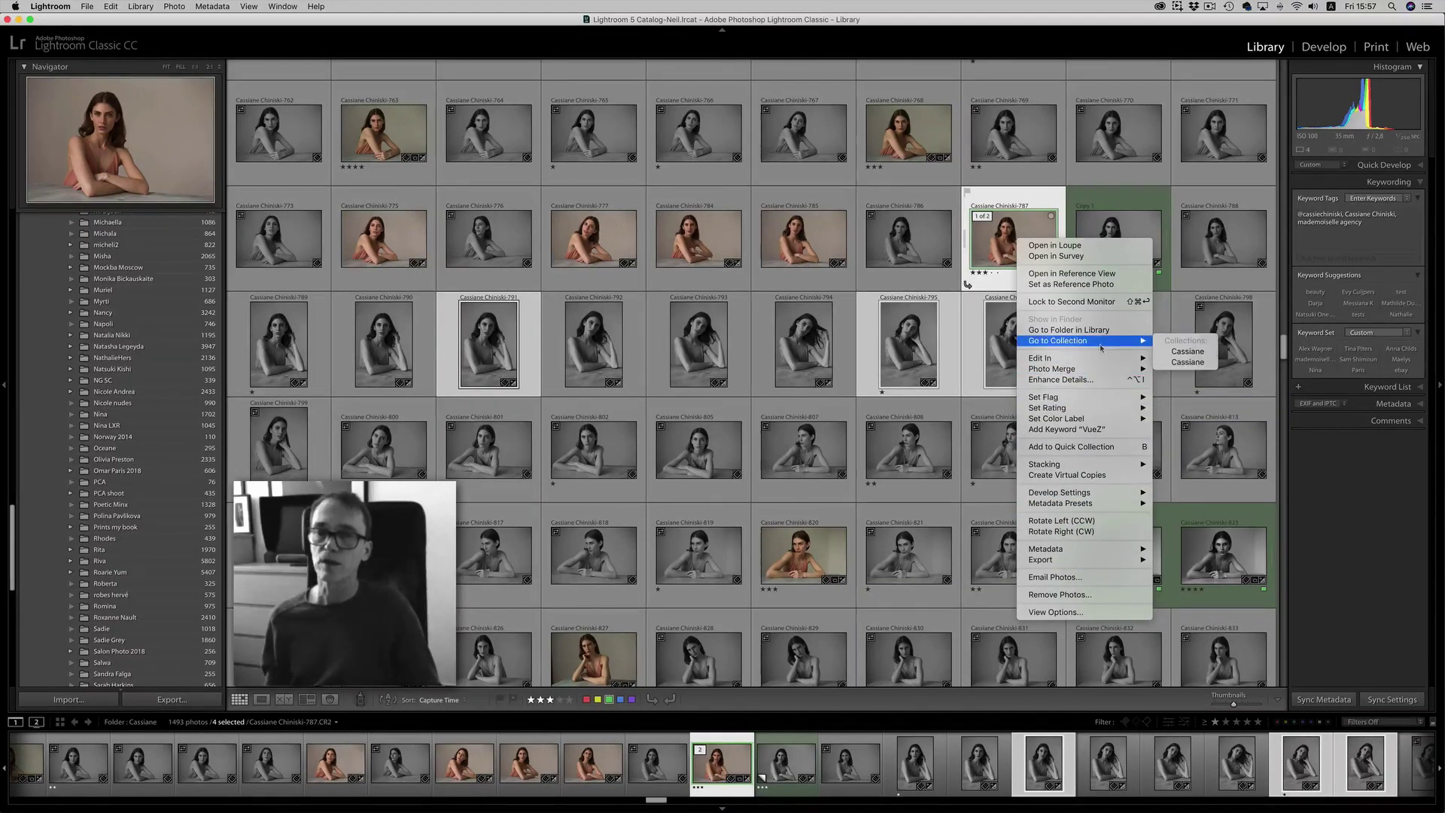
pyautogui.click(1015, 196)
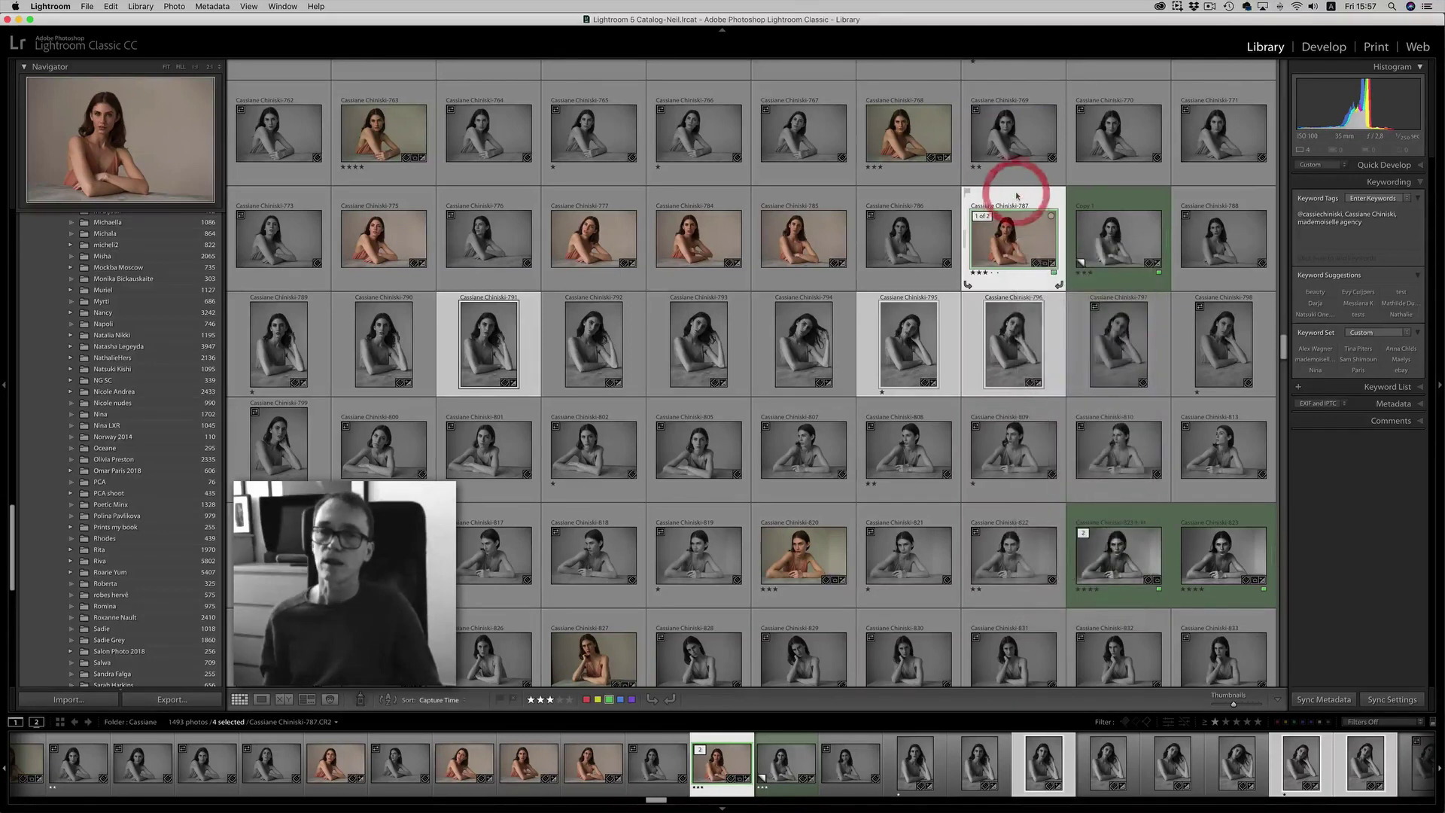
pyautogui.press('super+shift')
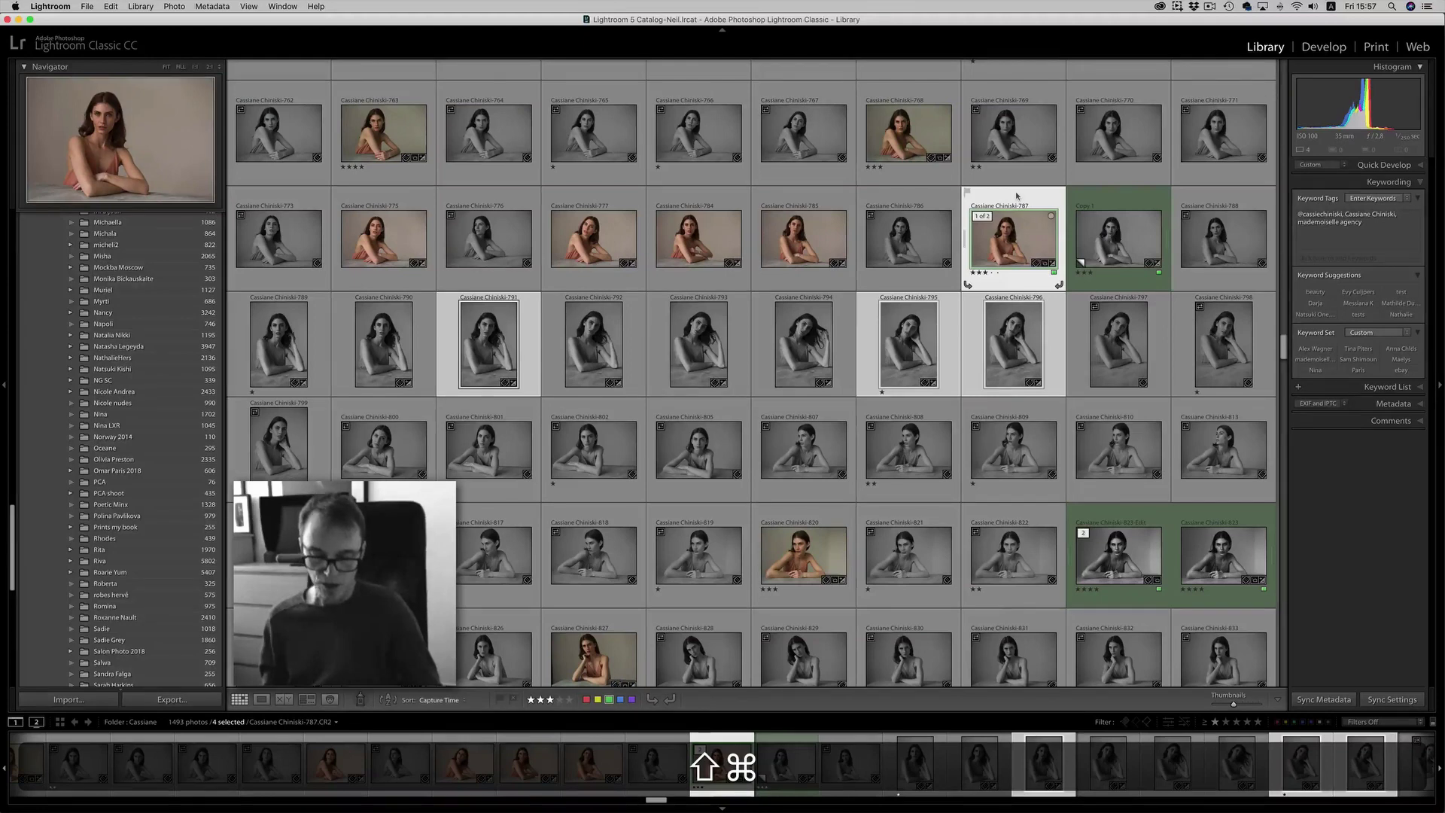
pyautogui.press('super+shift+s')
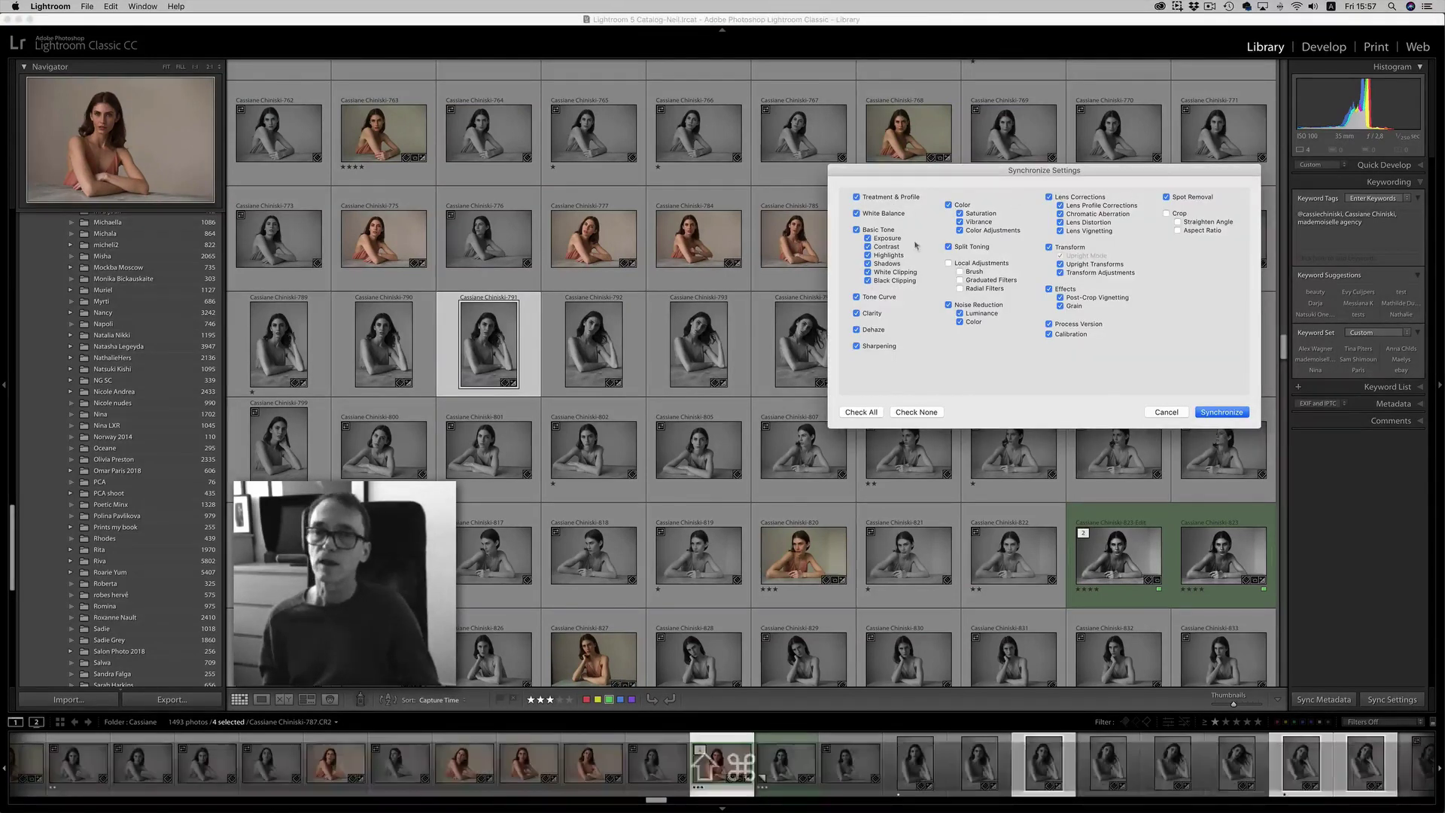
pyautogui.moveTo(967, 173); pyautogui.dragTo(971, 416)
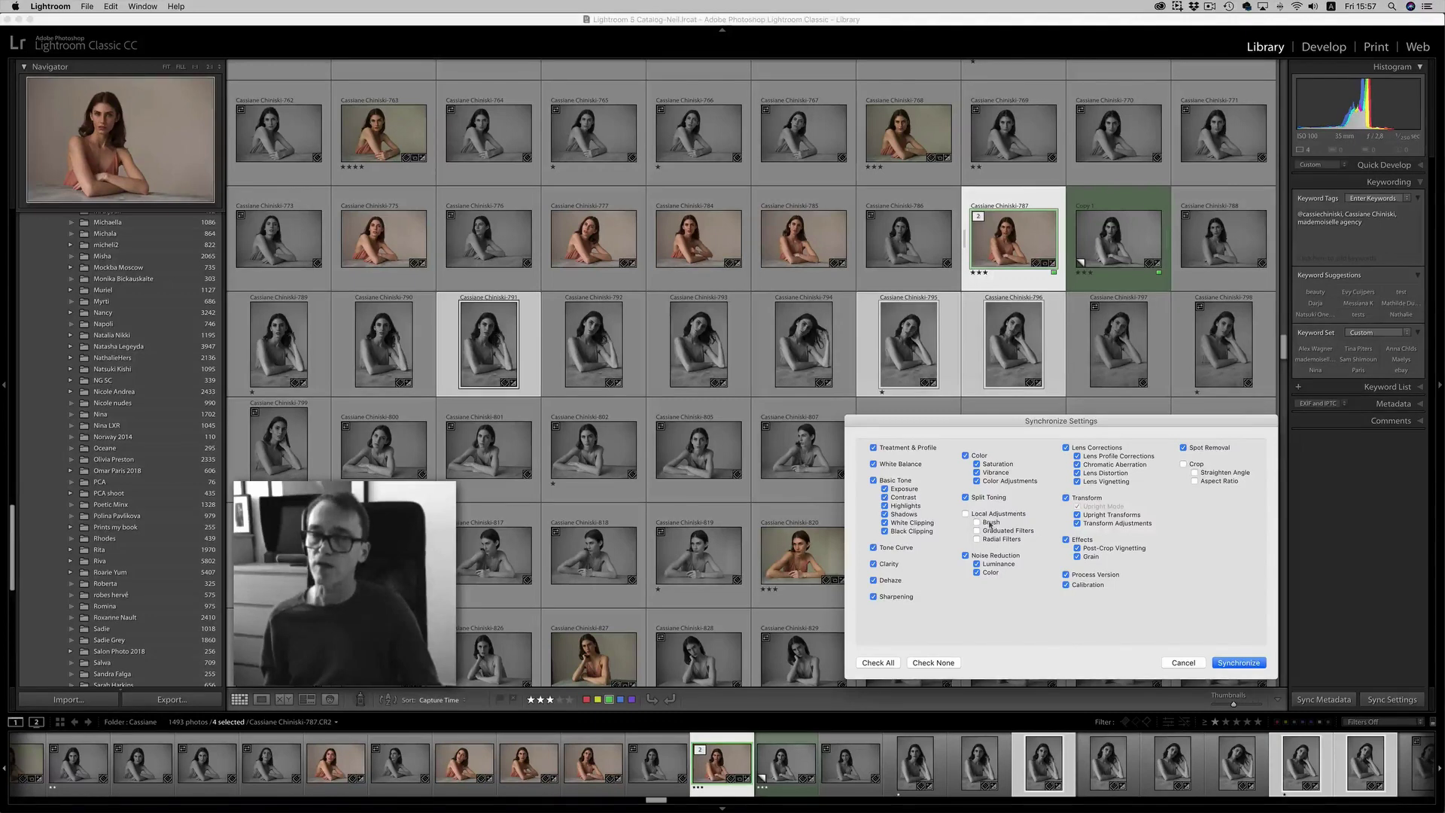
pyautogui.click(1237, 662)
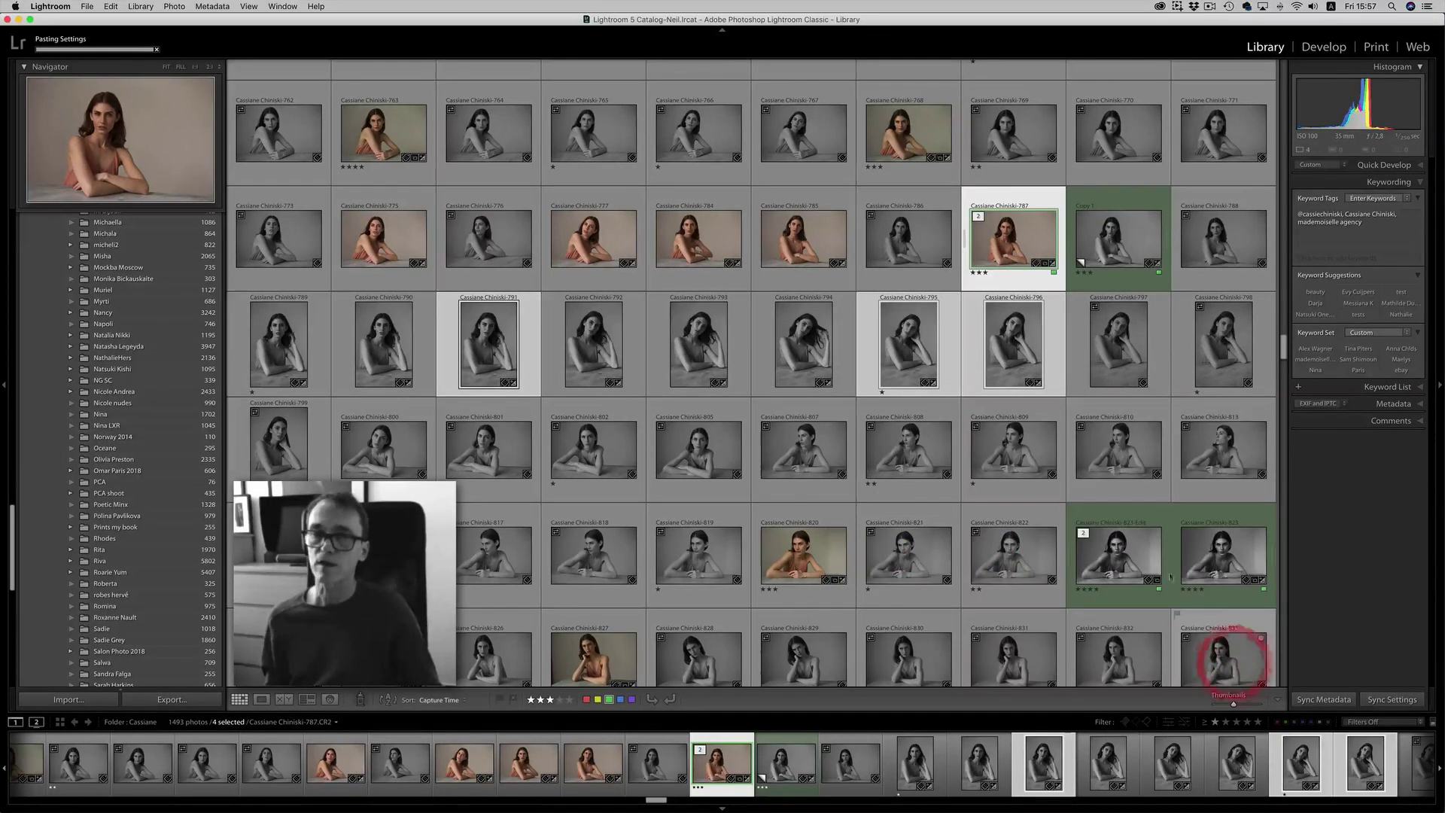